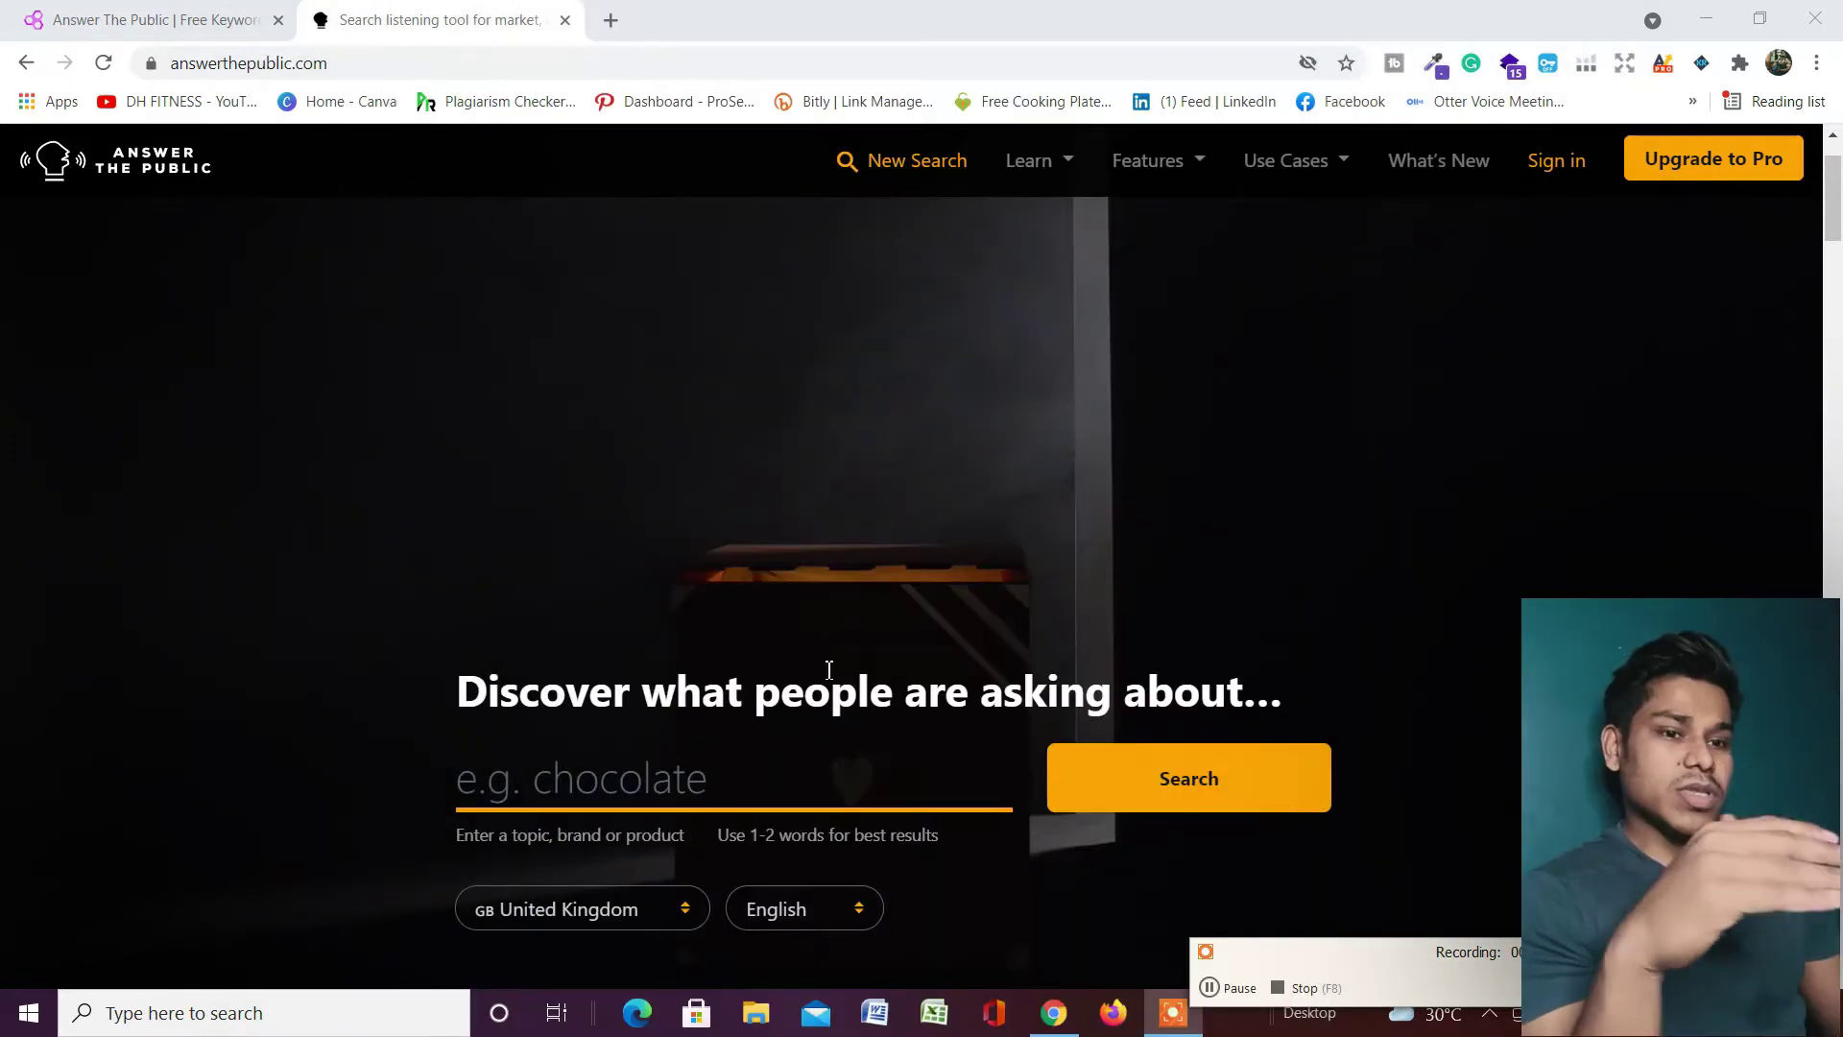
- In a new tab, open the Answer The Public blog article and scroll to its keywords list download
left_click(610, 20)
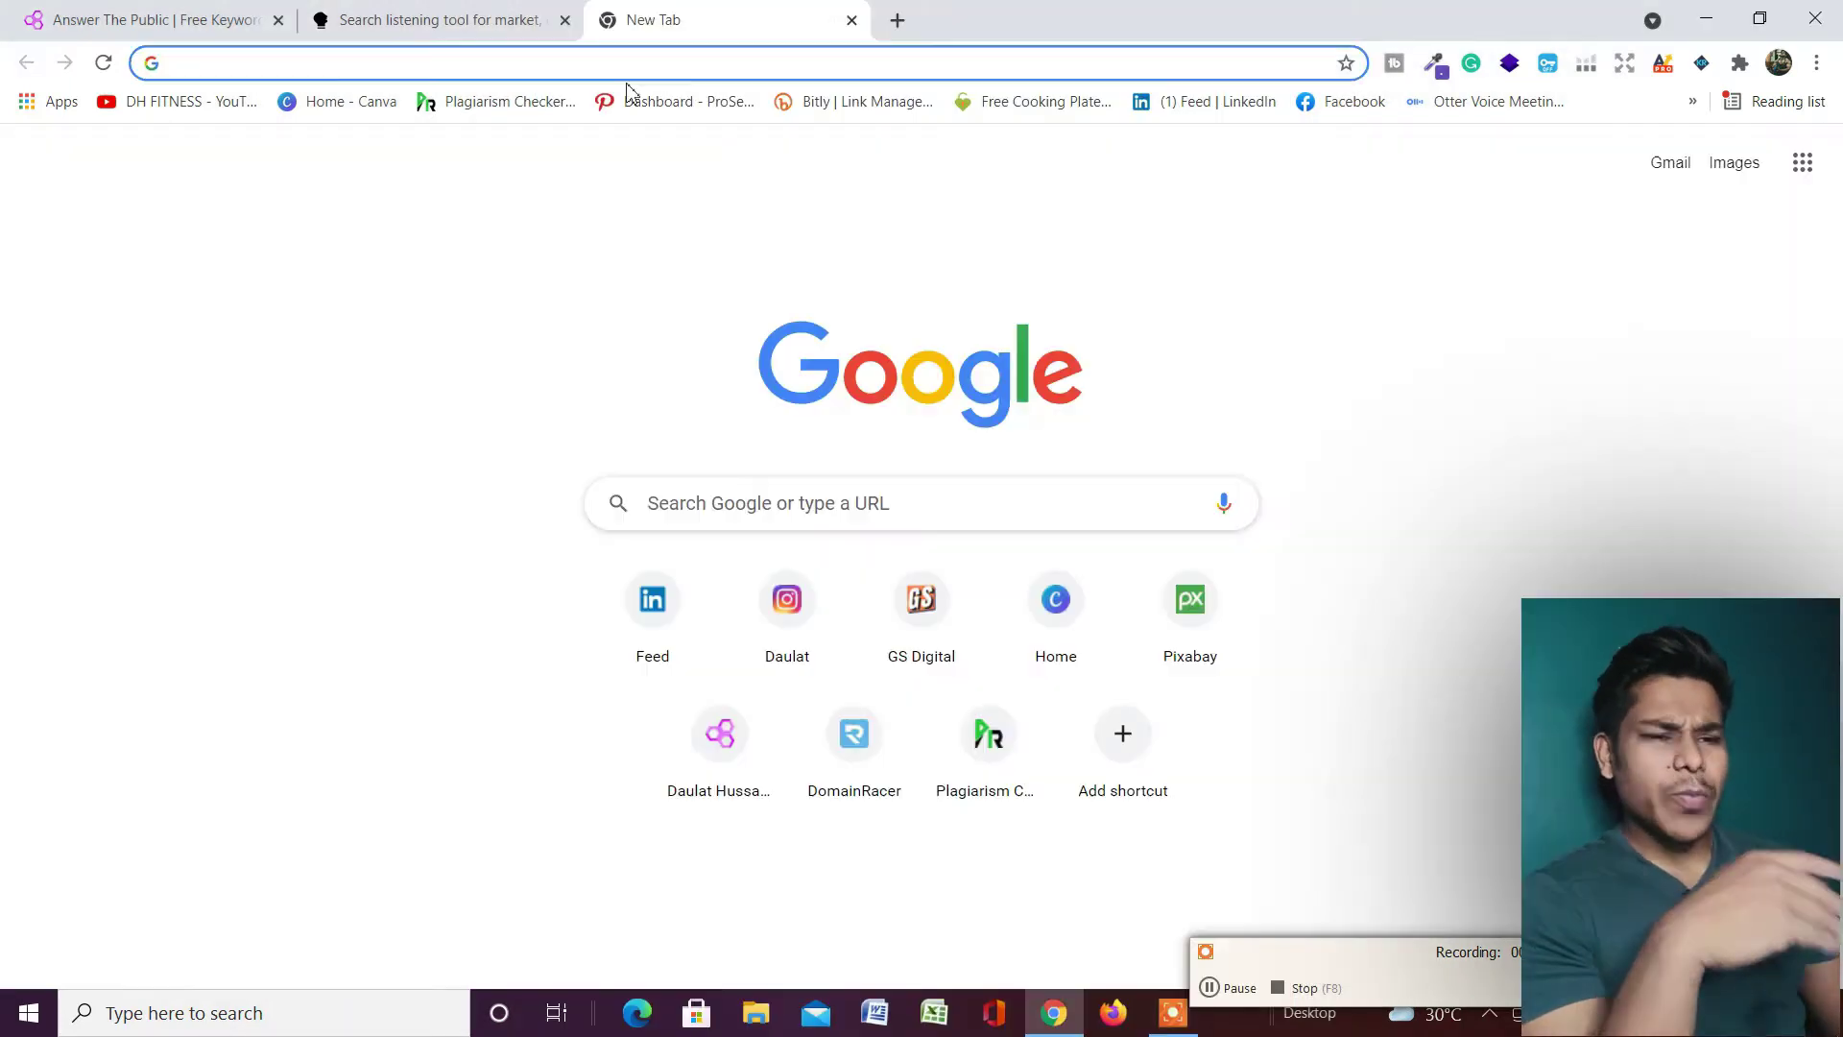
type("a")
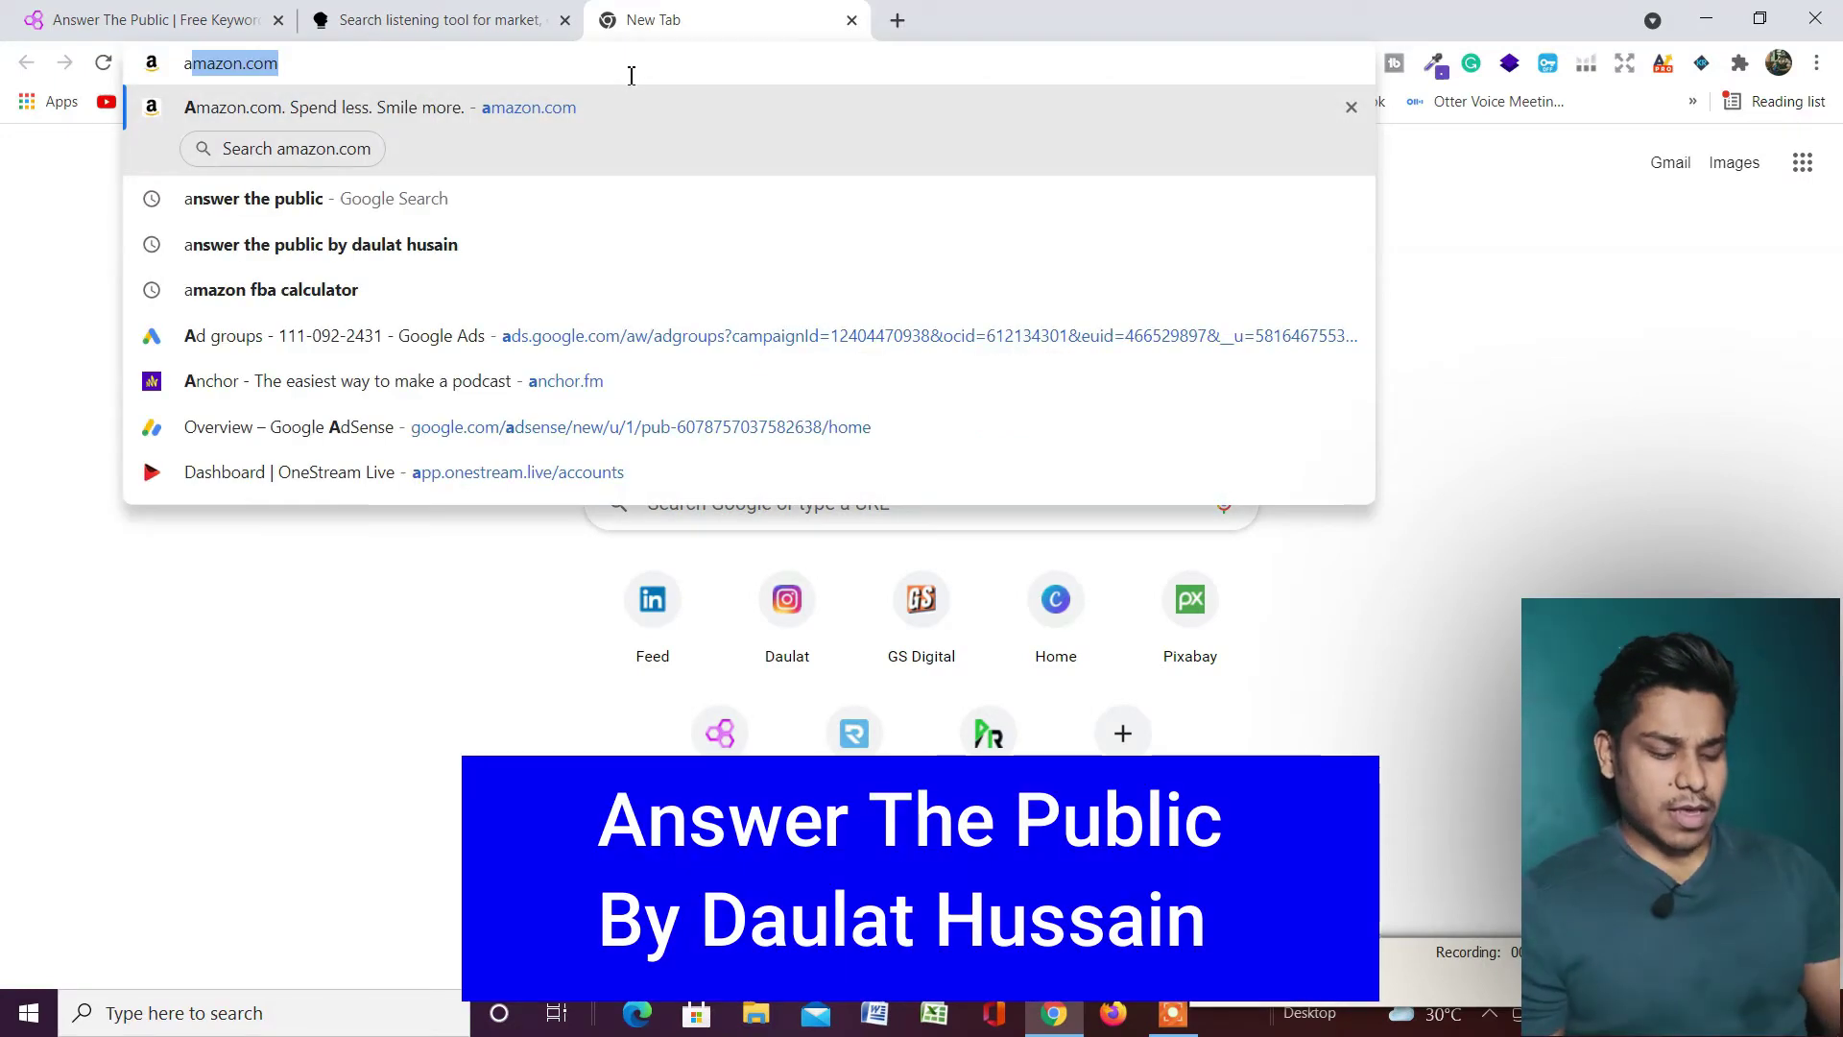
type("nswe")
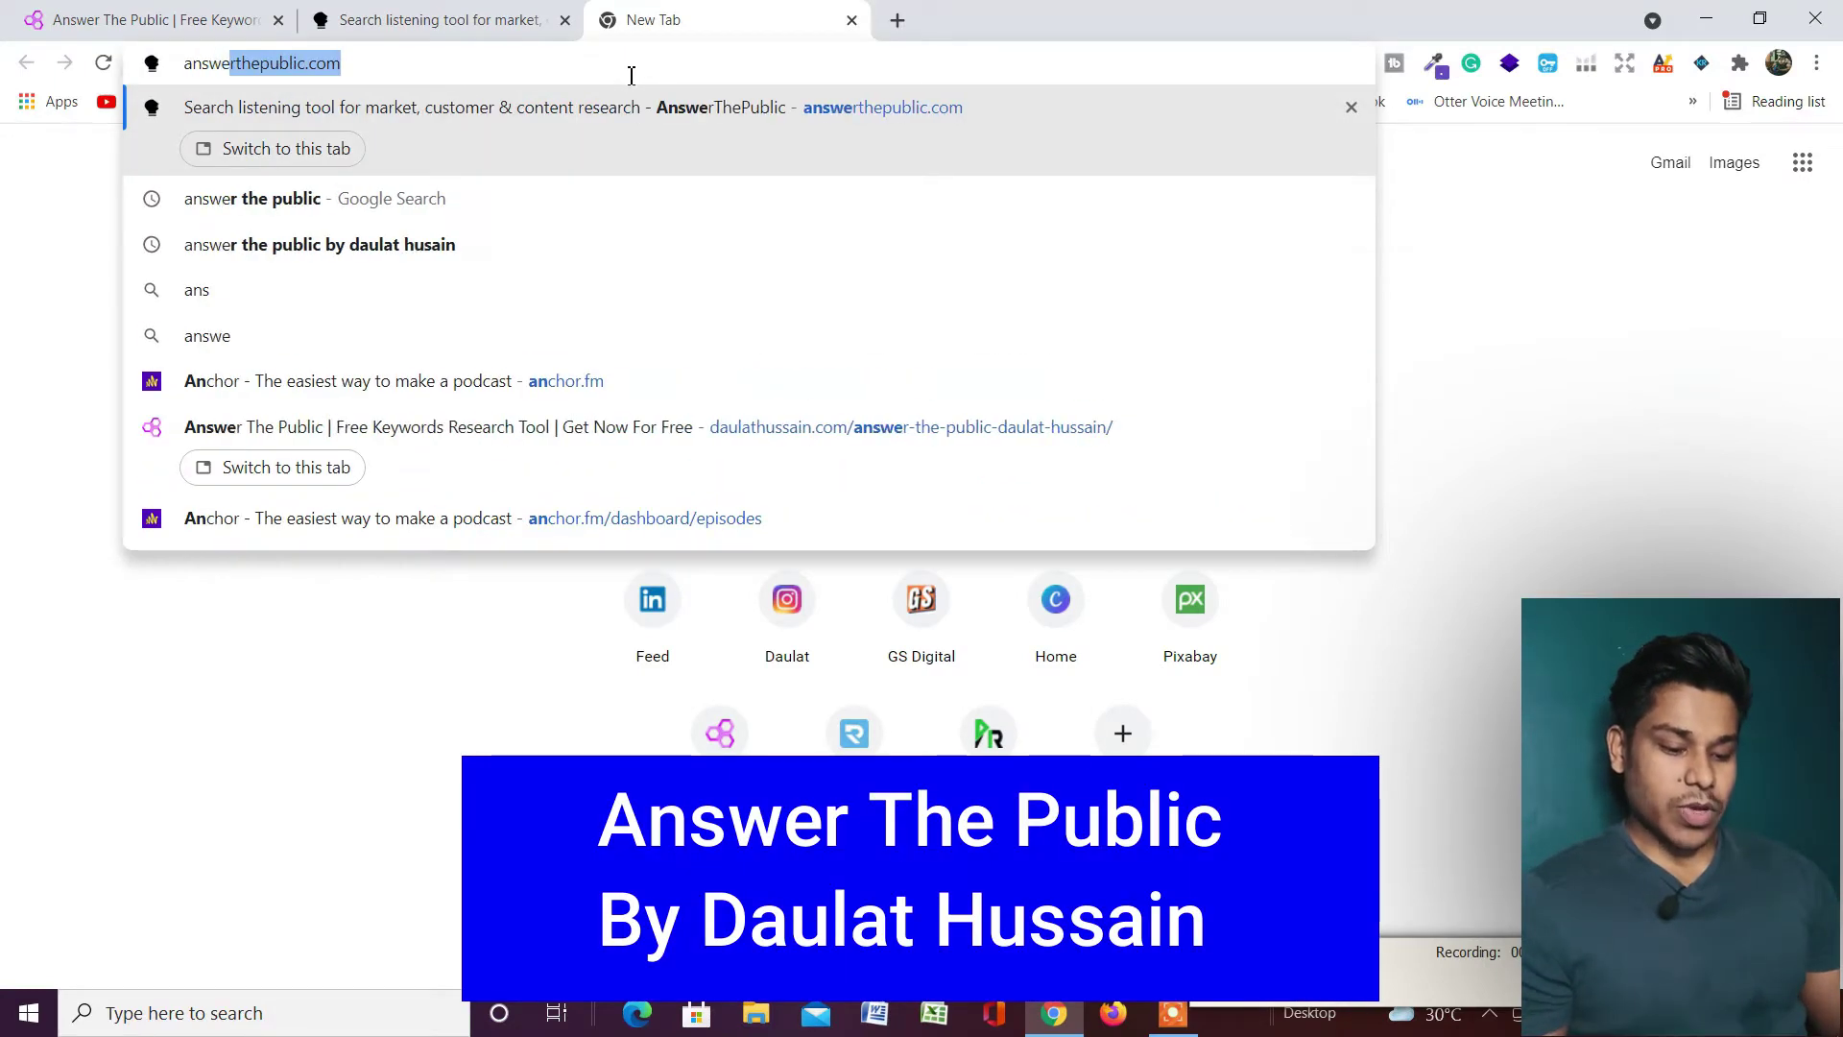
type("r the pu")
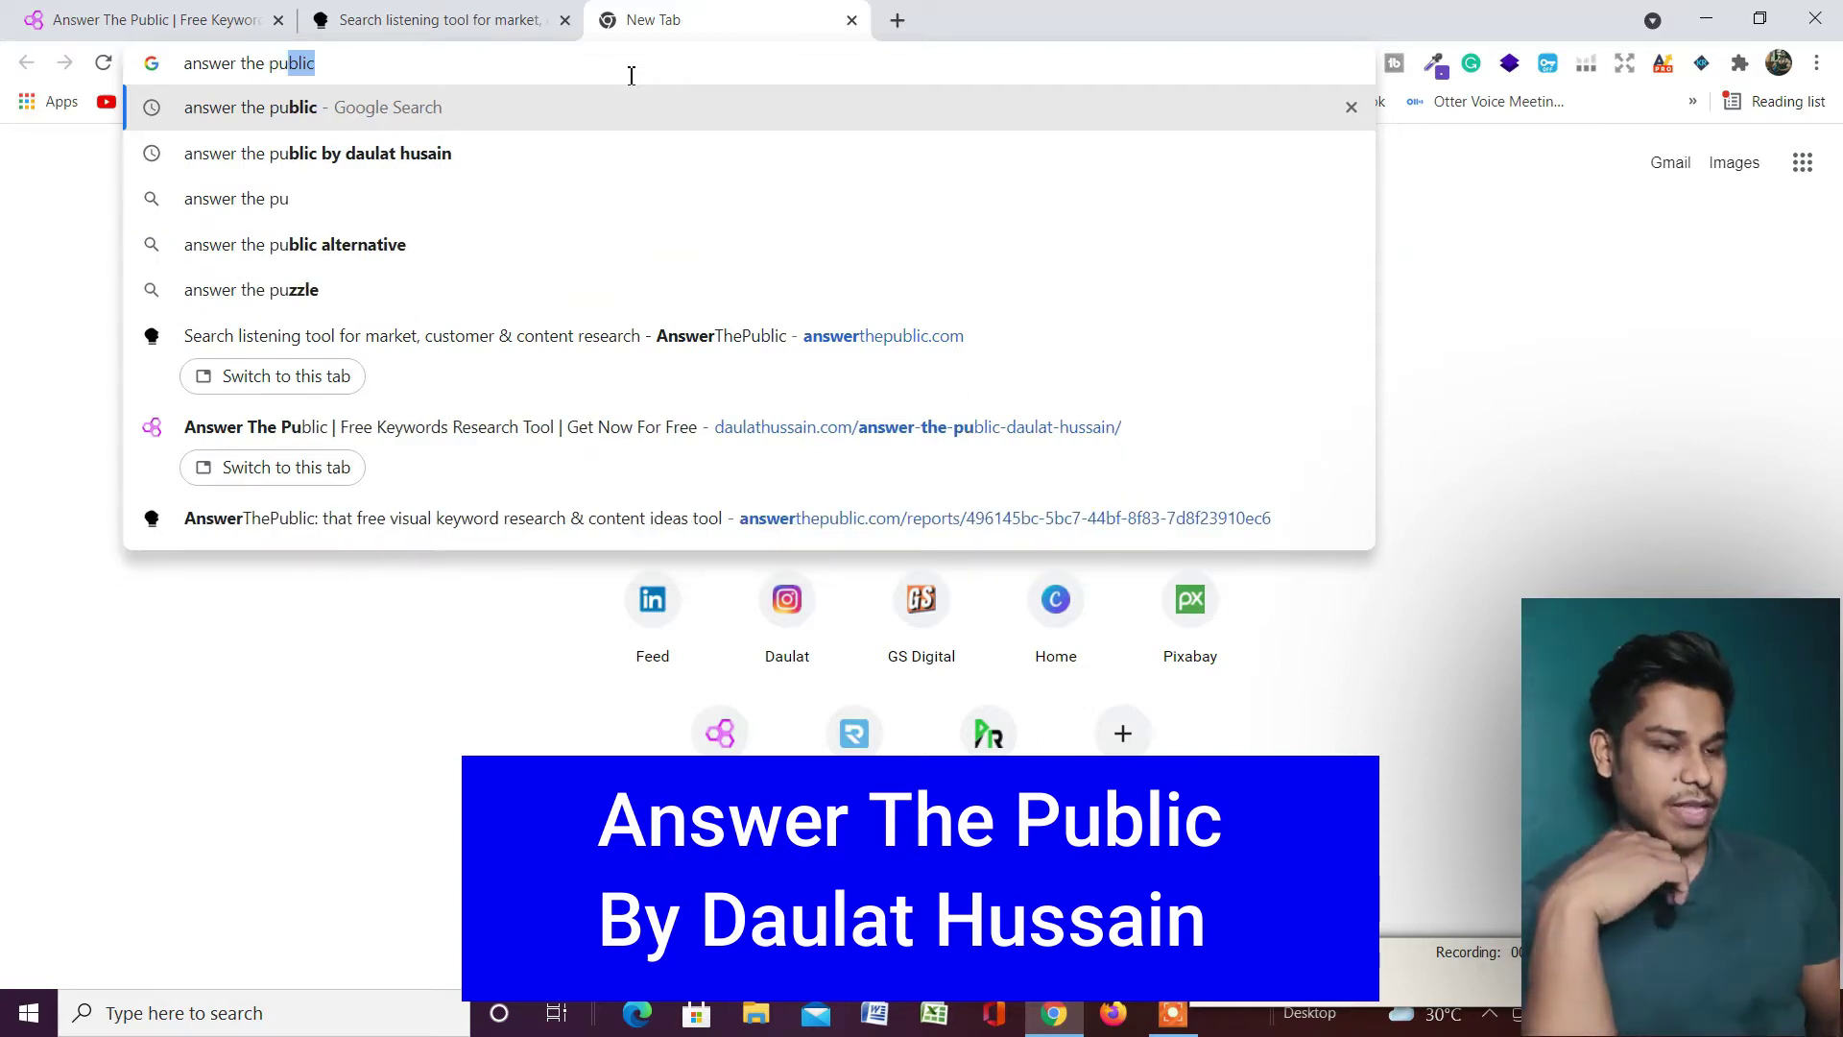
key("Down")
key("Return")
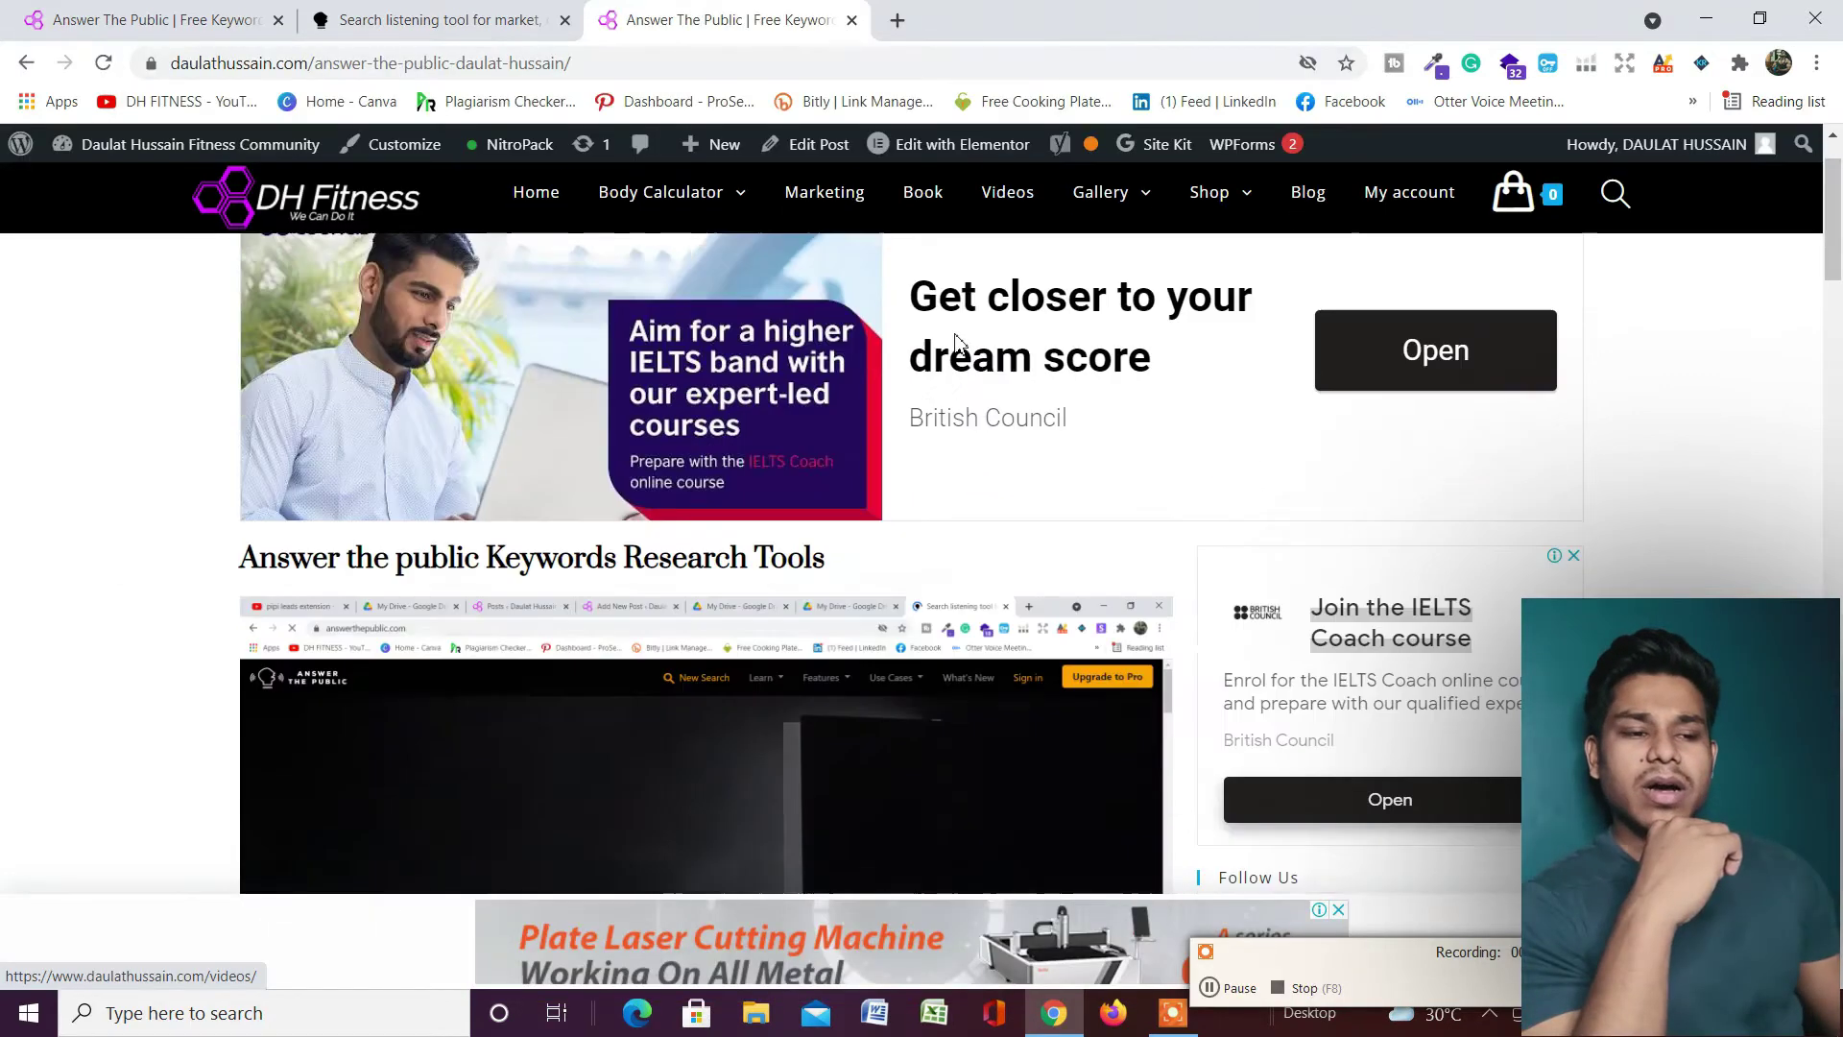
scroll(954, 332, "down", 15)
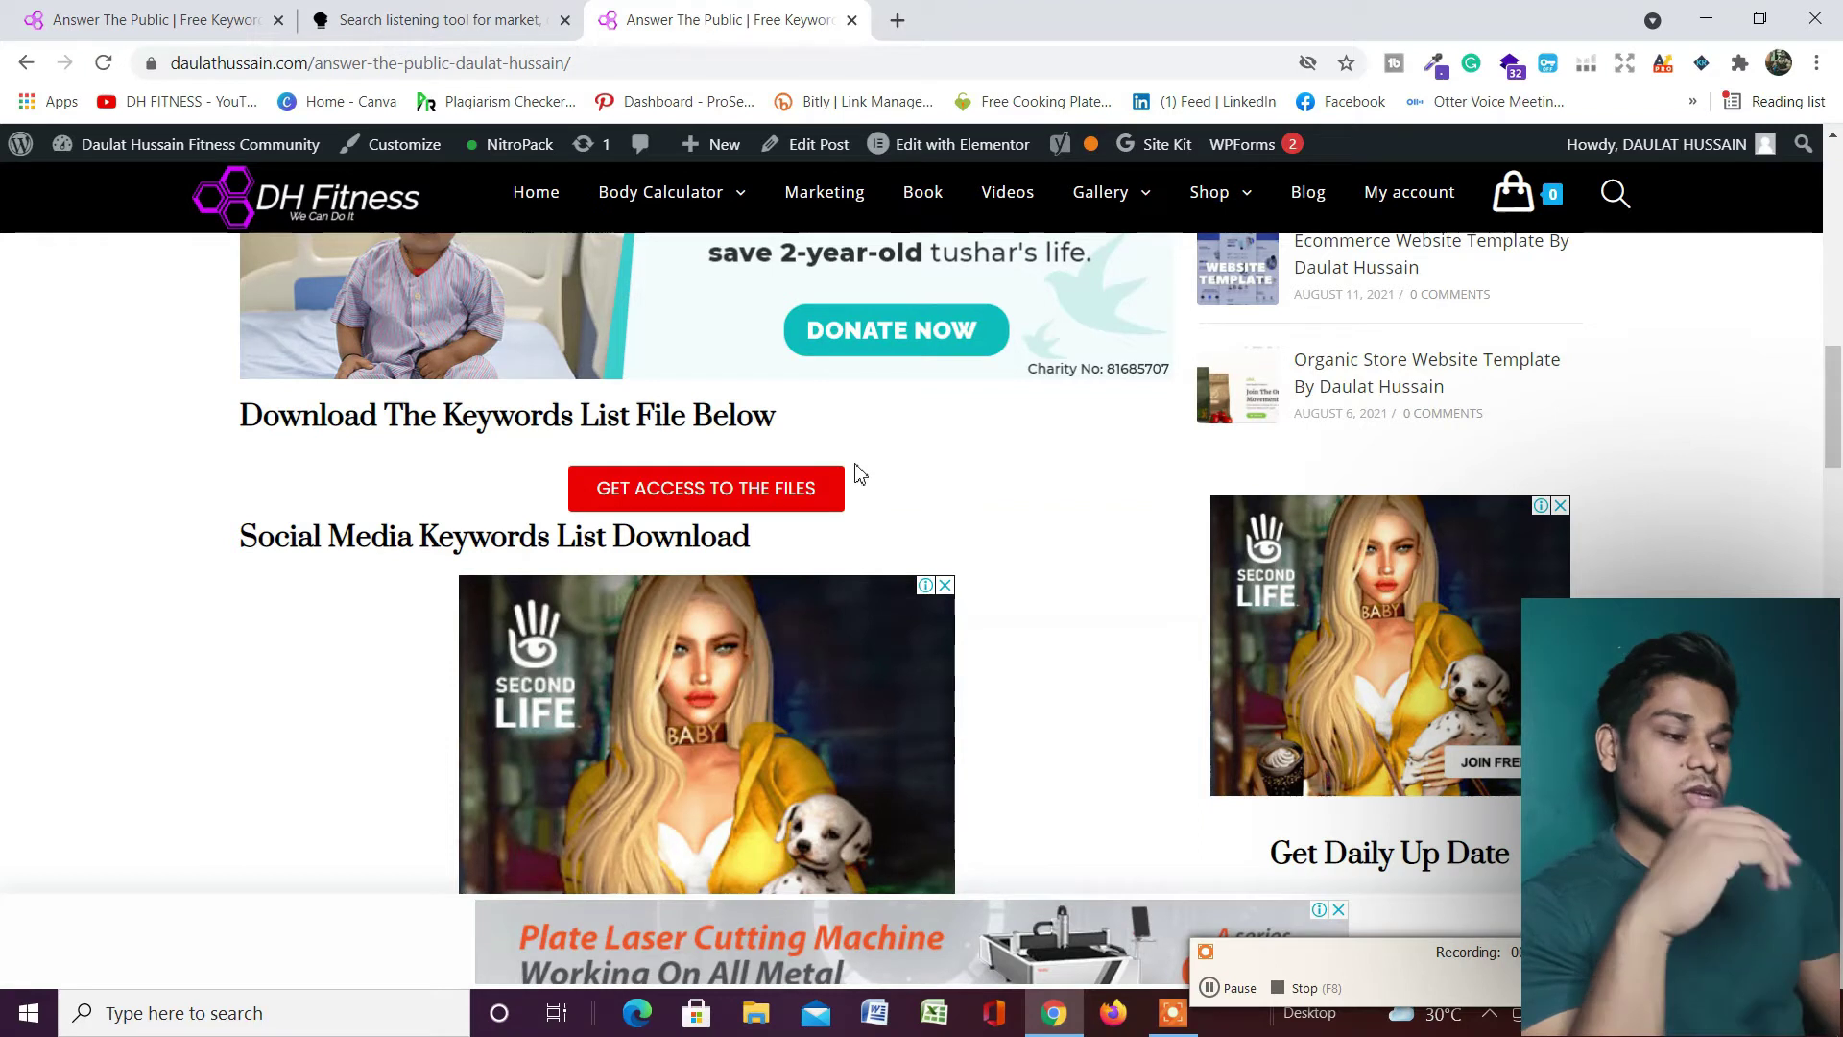
- Return to the Answer The Public tab and browse its home page with the topic search box
left_click(499, 26)
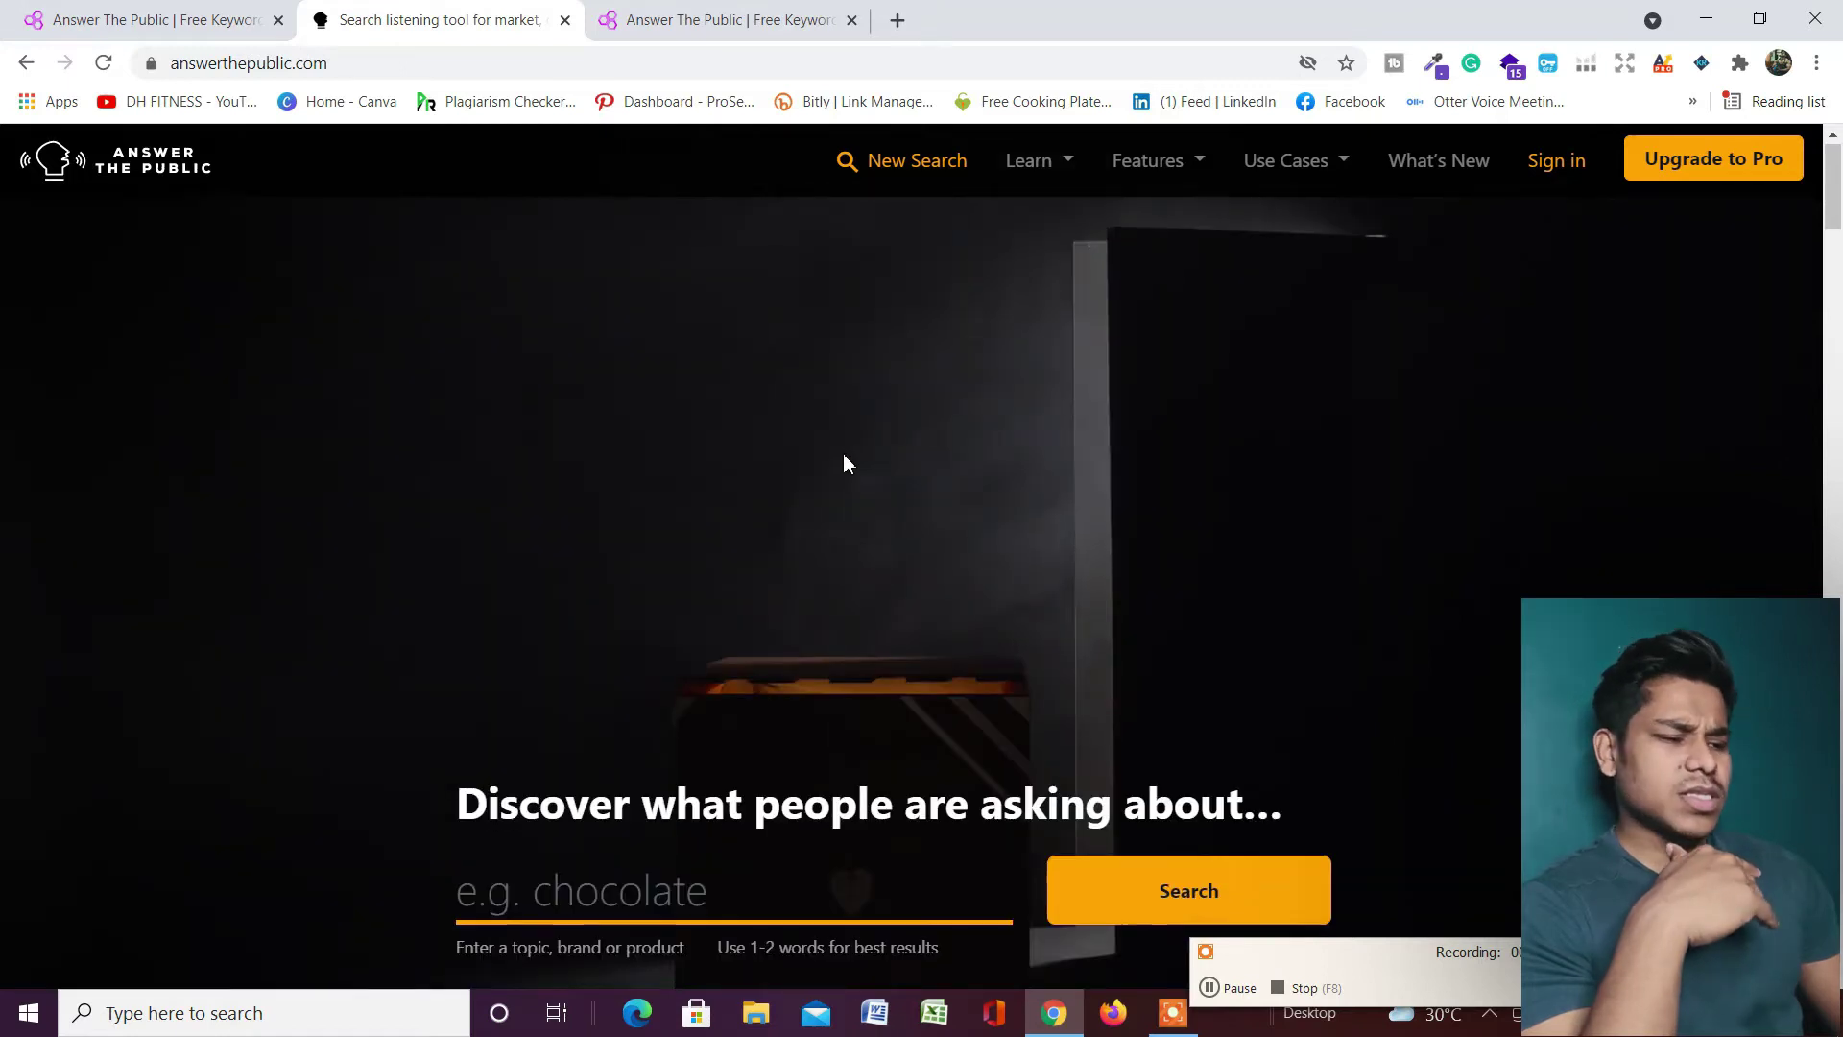
scroll(847, 460, "down", 10)
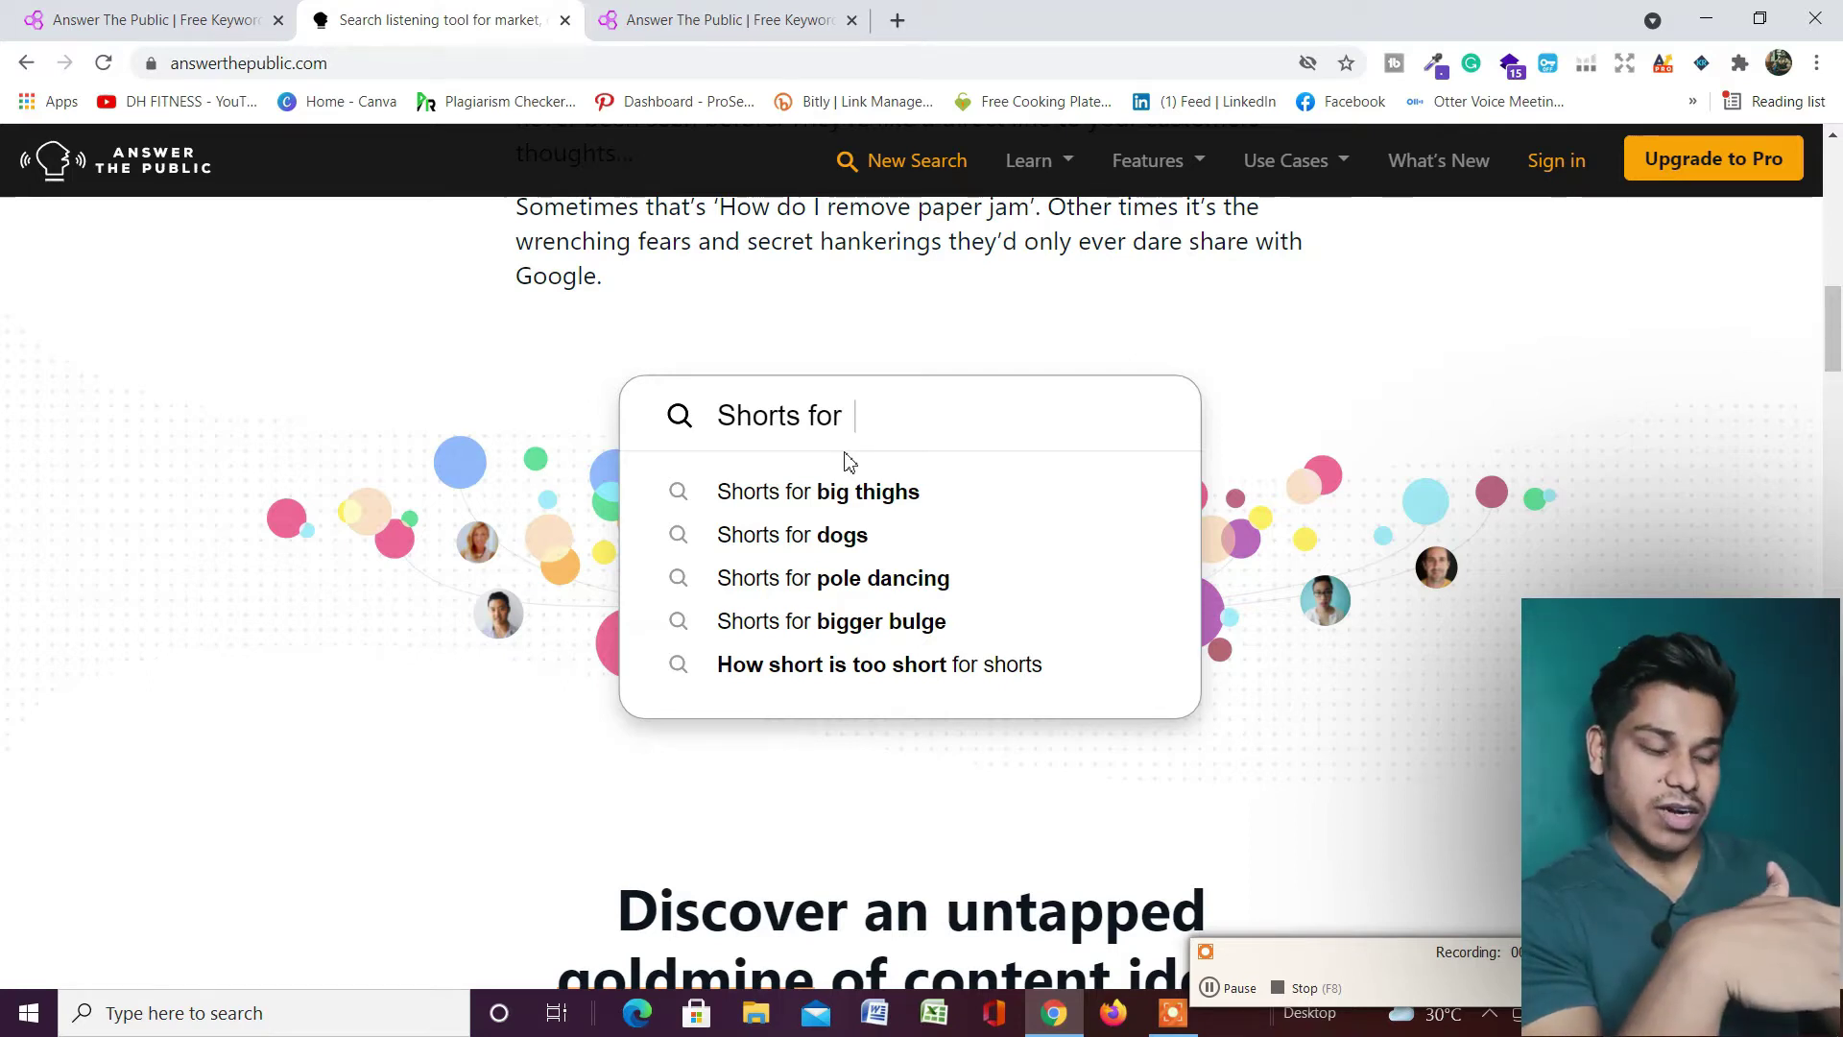
scroll(869, 472, "down", 7)
scroll(869, 472, "down", 15)
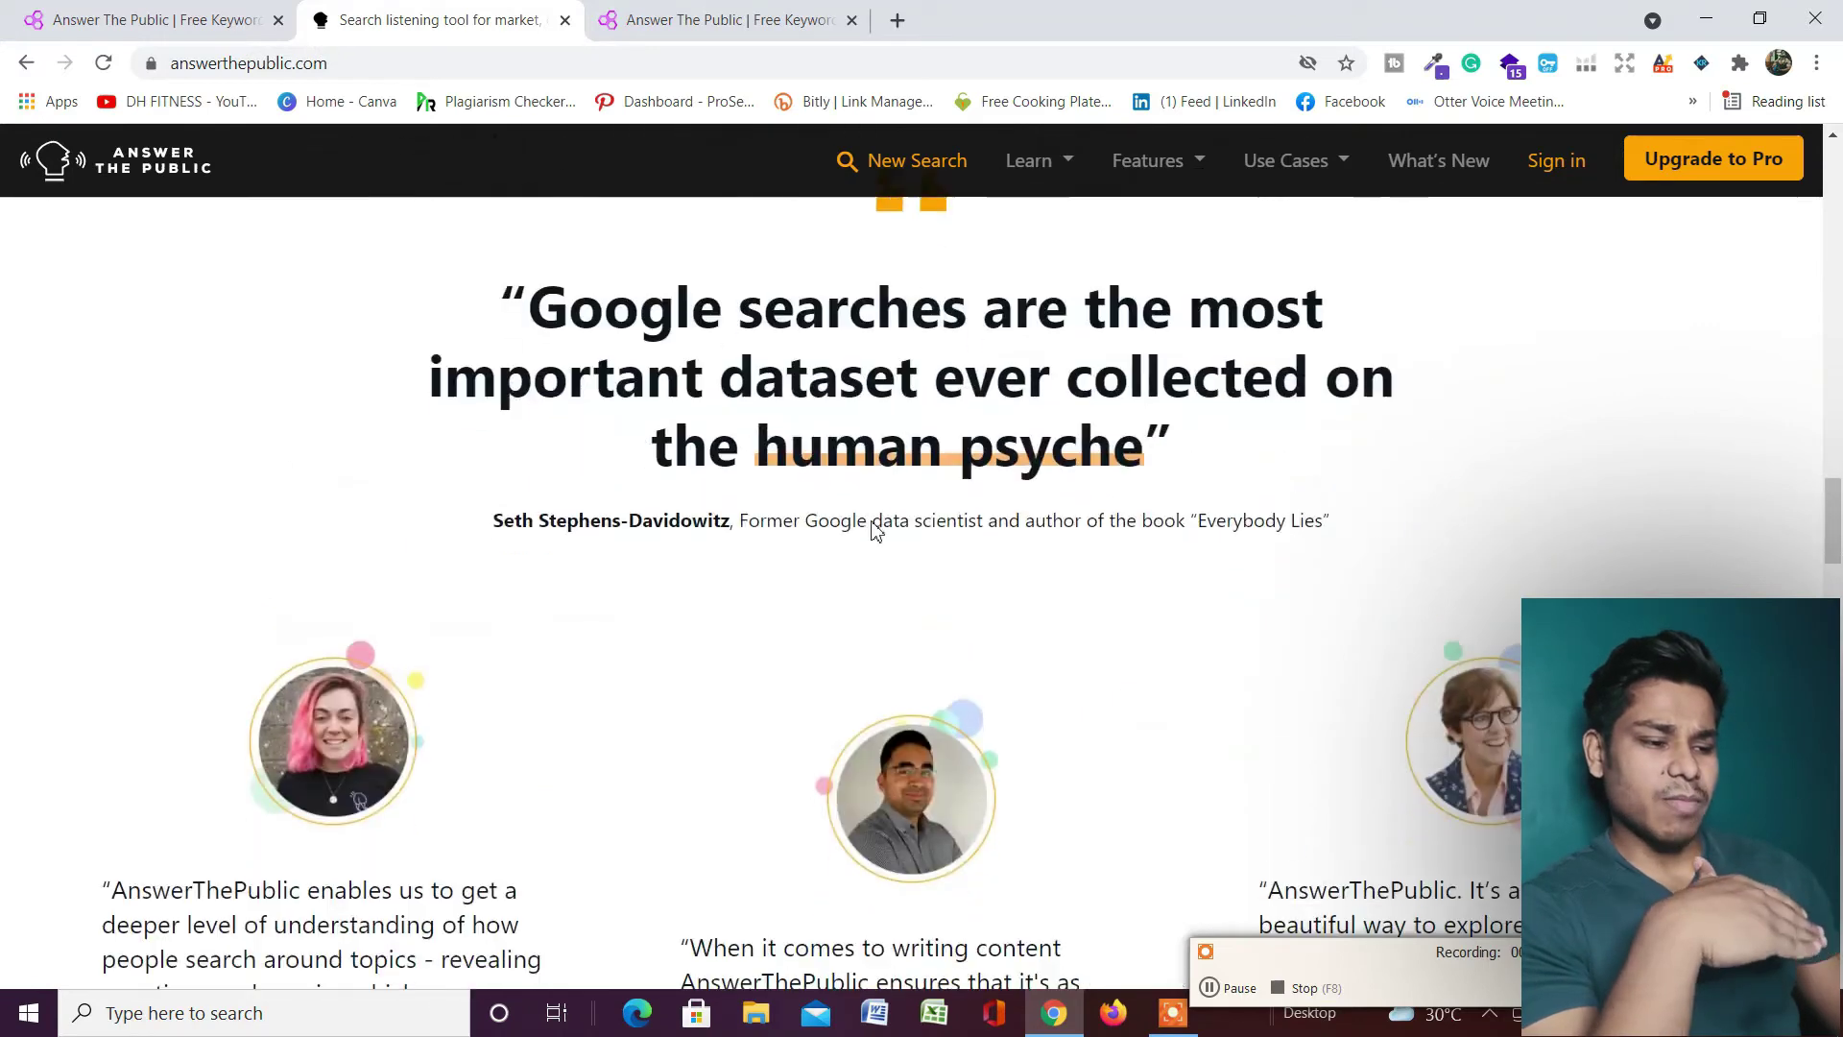
scroll(873, 526, "up", 20)
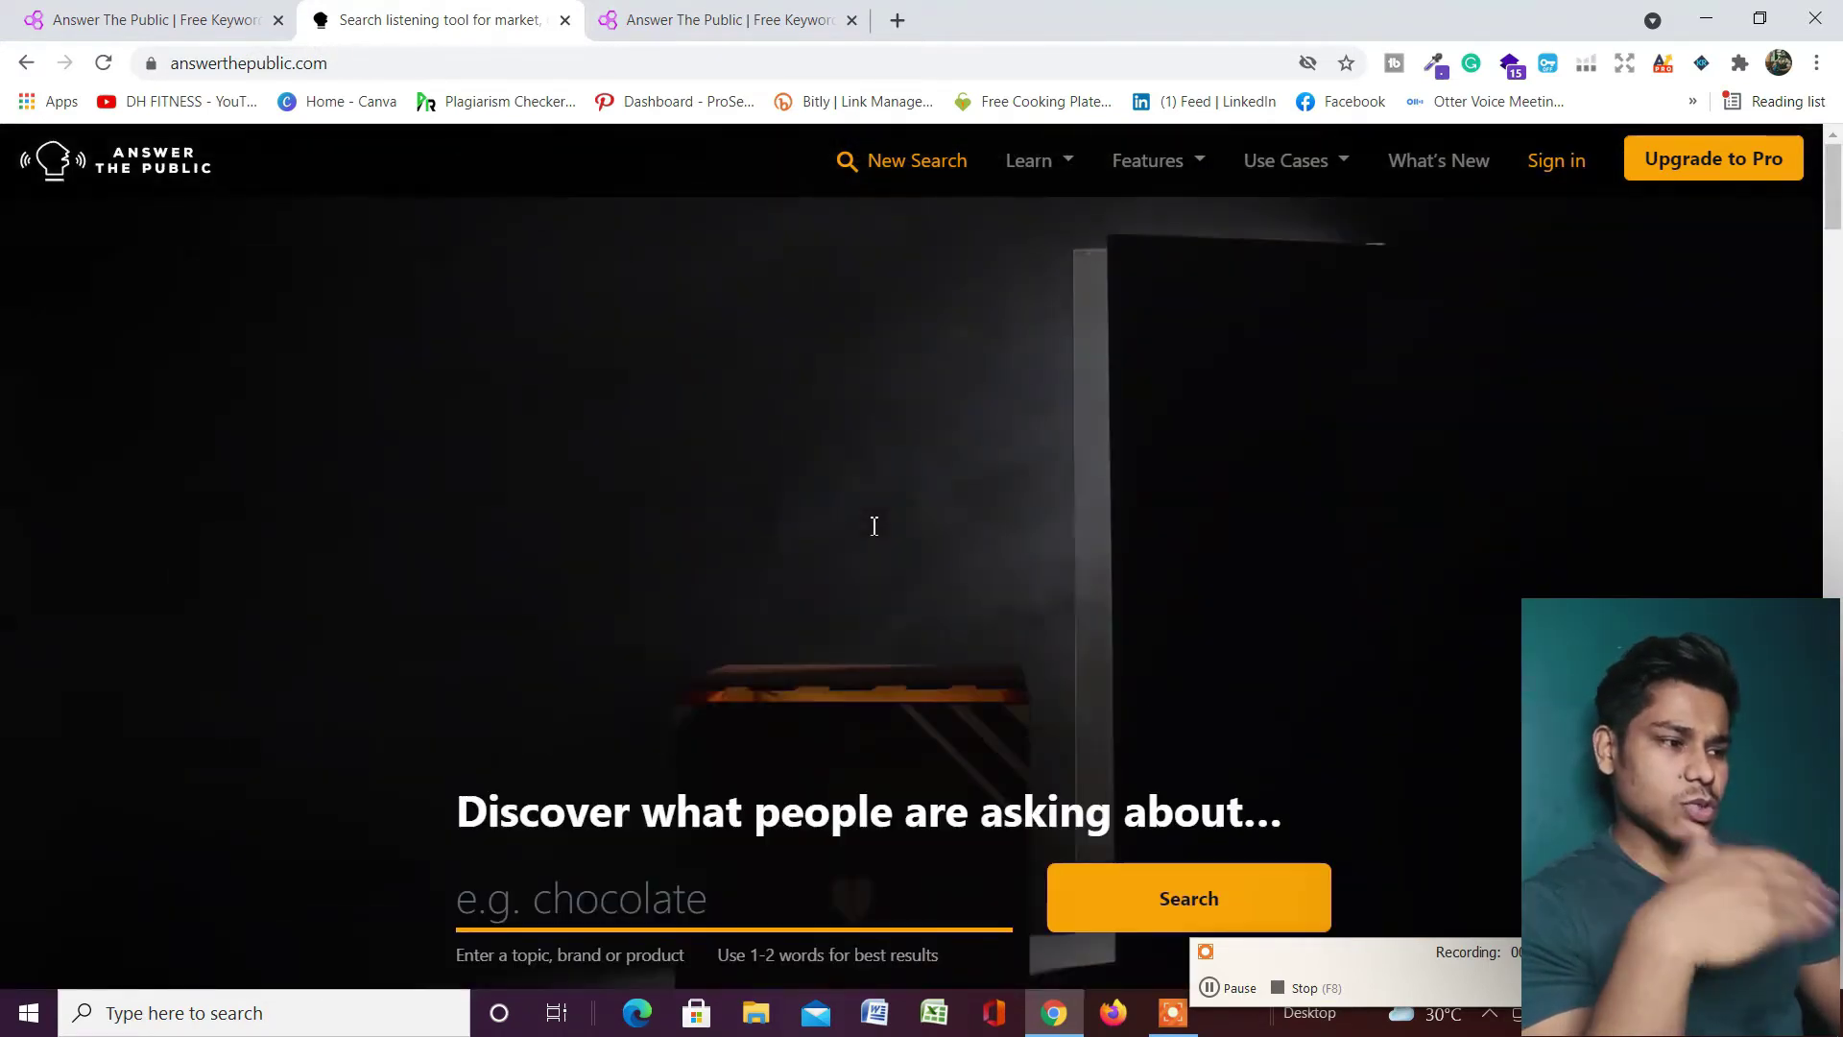
scroll(845, 593, "down", 2)
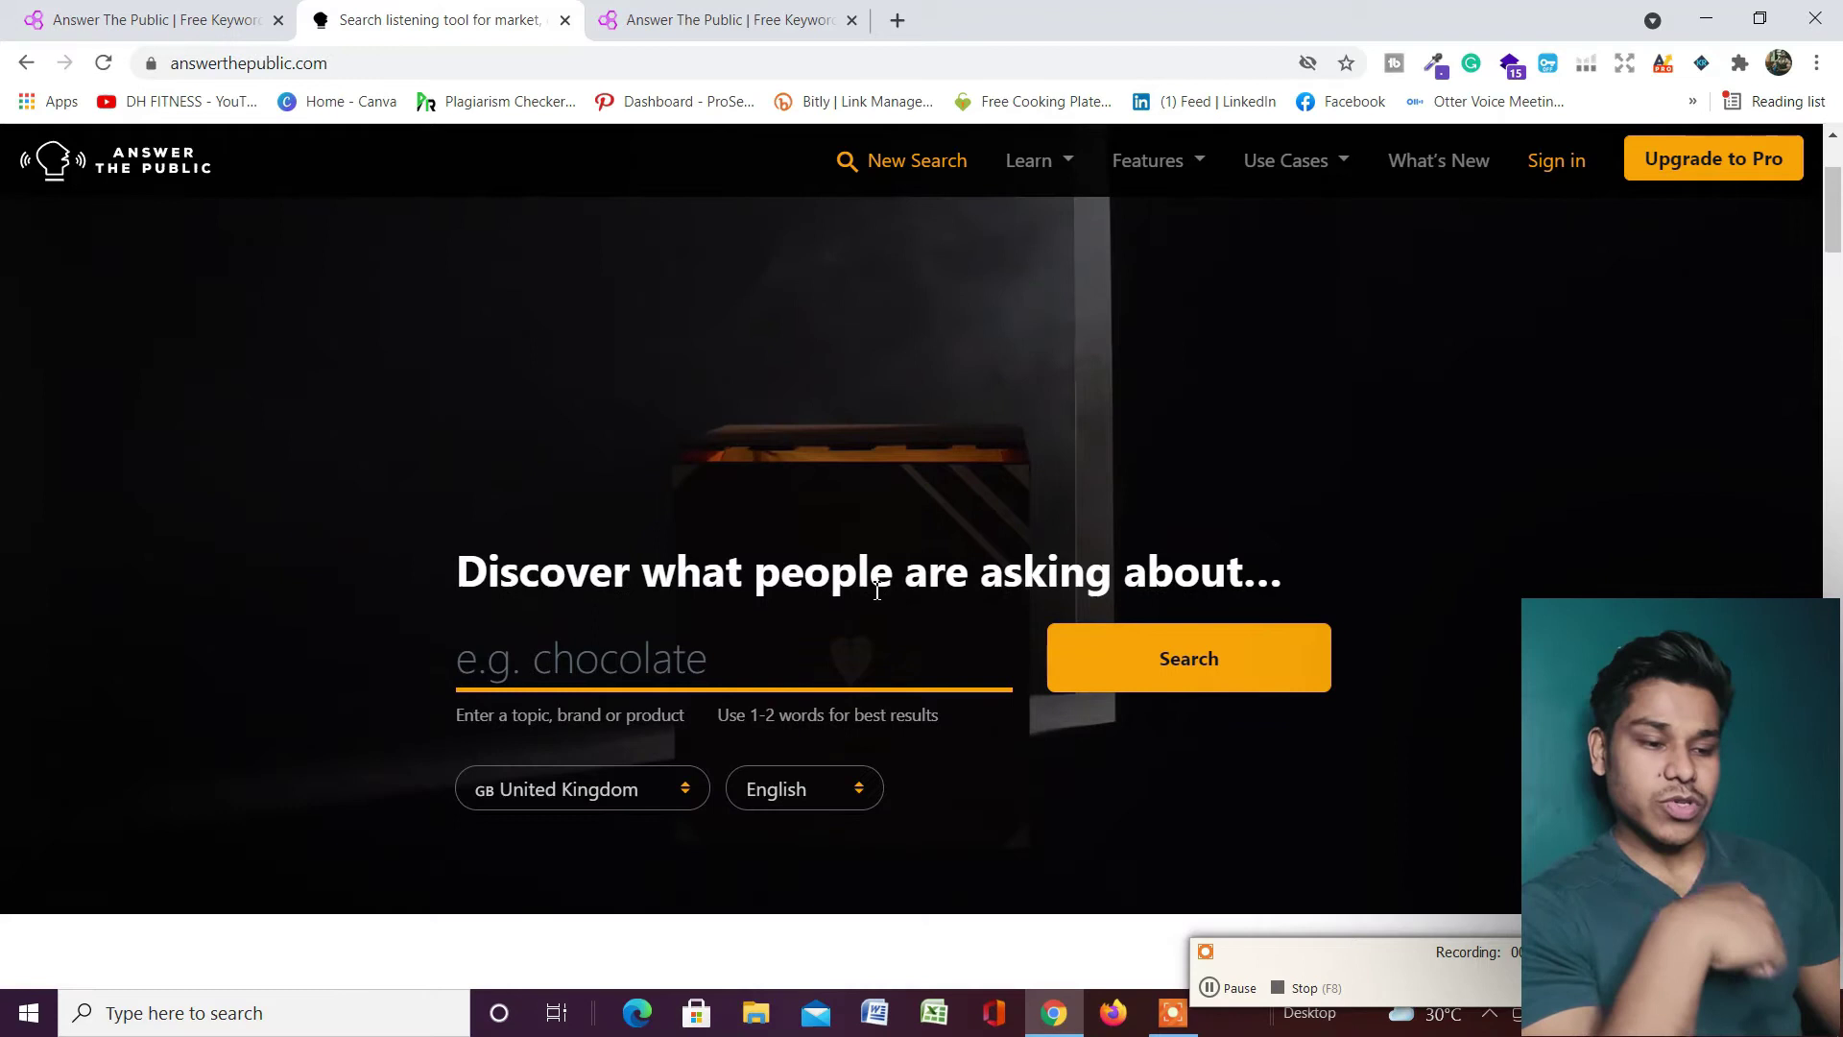
scroll(757, 637, "down", 2)
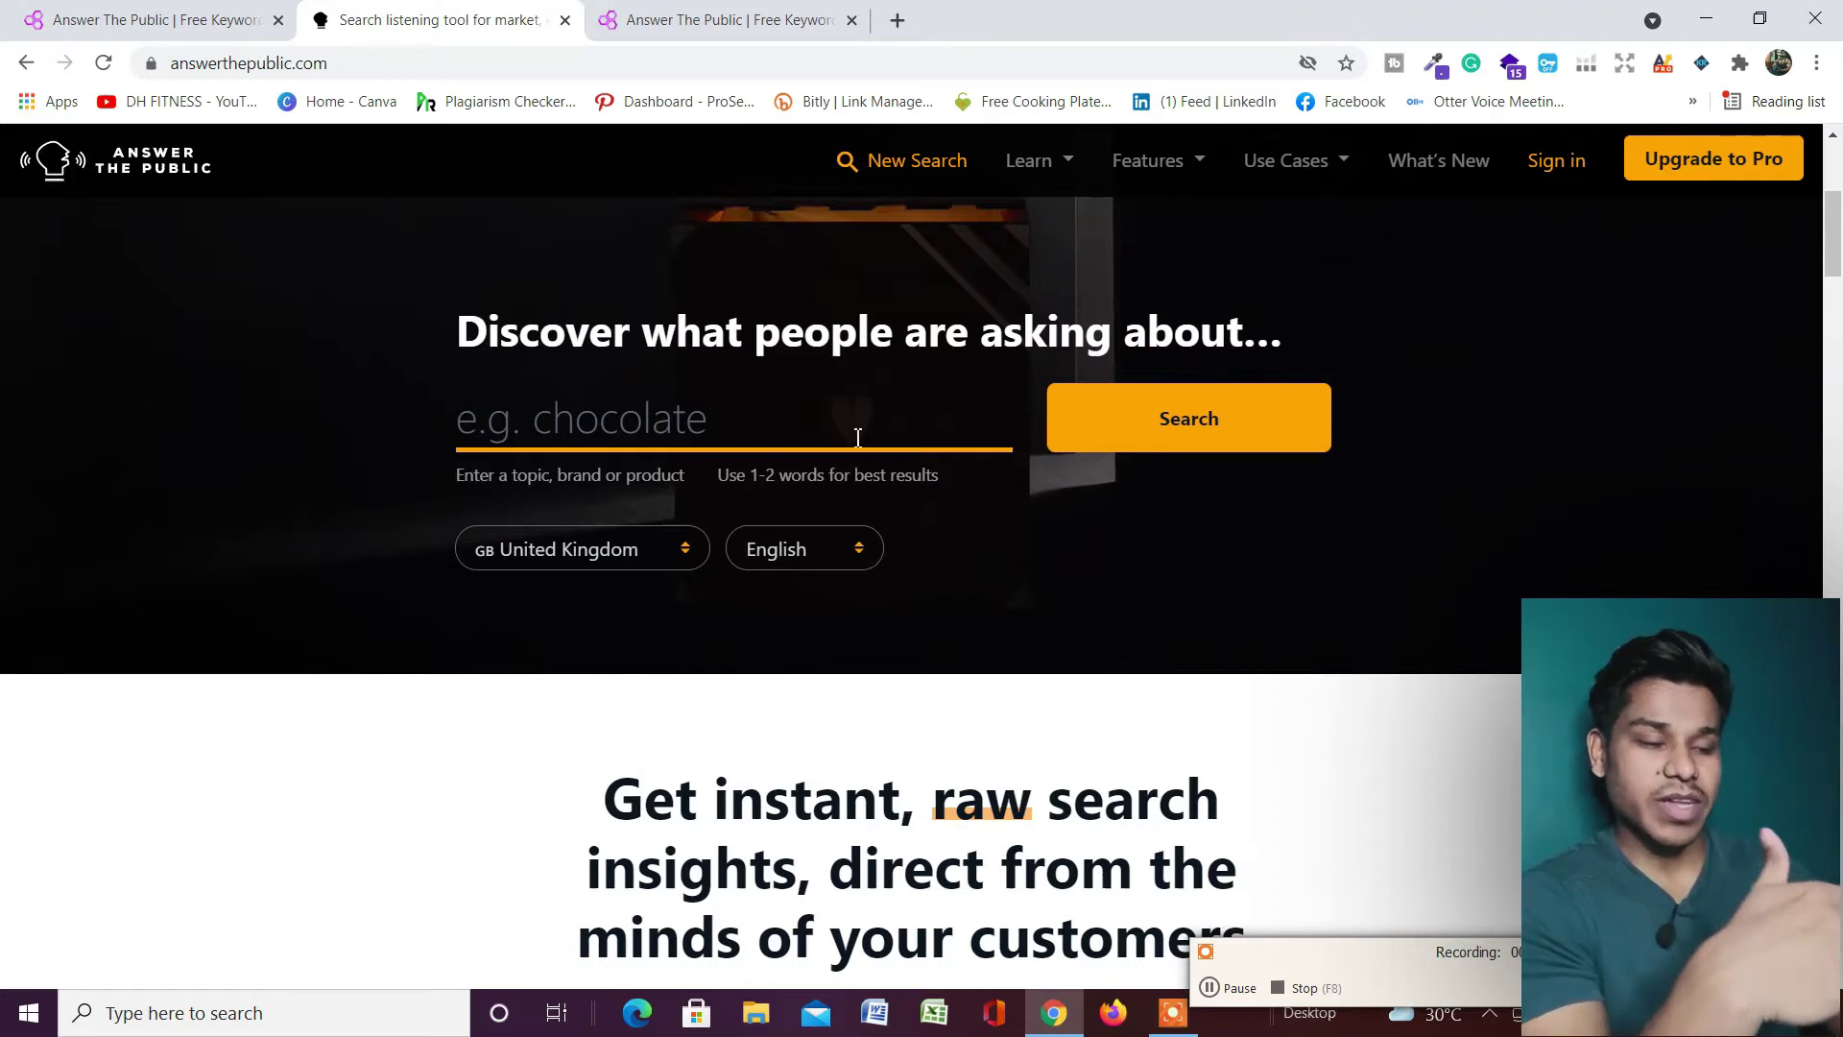
- Search 'Social media' for United Kingdom in English, producing a 392-result report
left_click(797, 433)
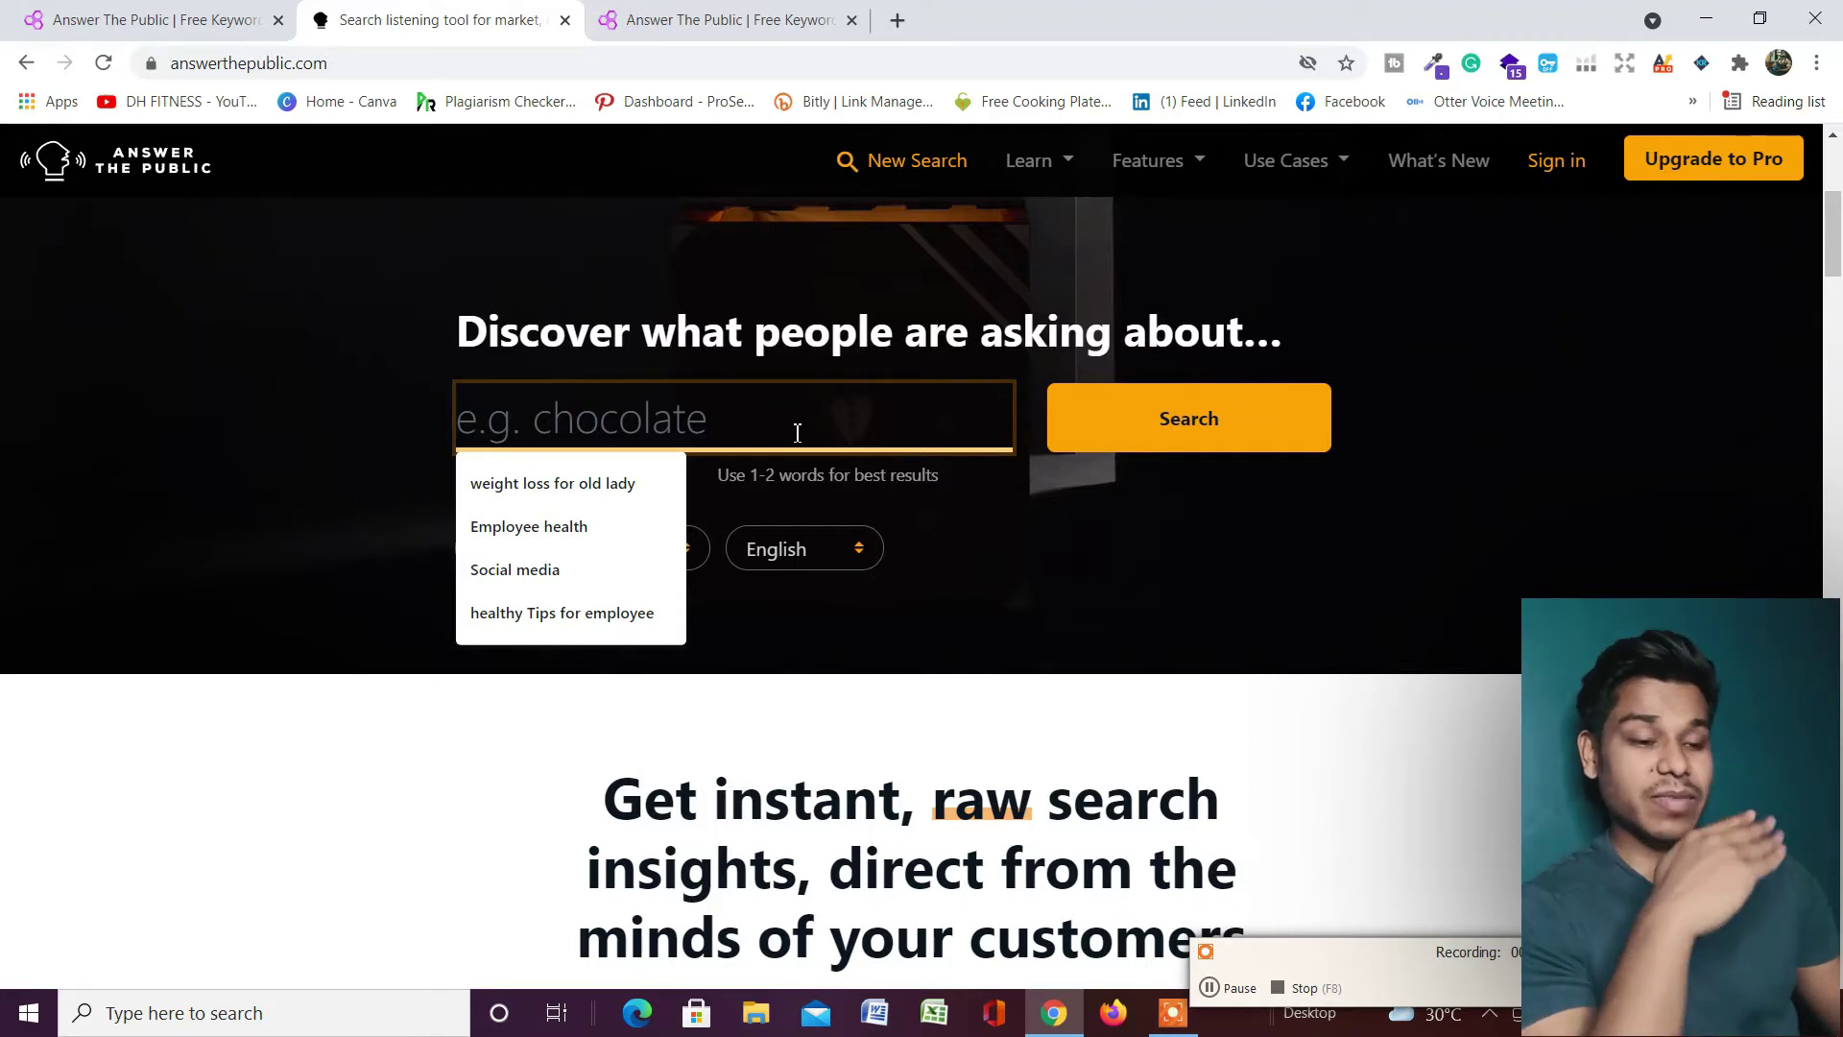
left_click(583, 588)
left_click(682, 550)
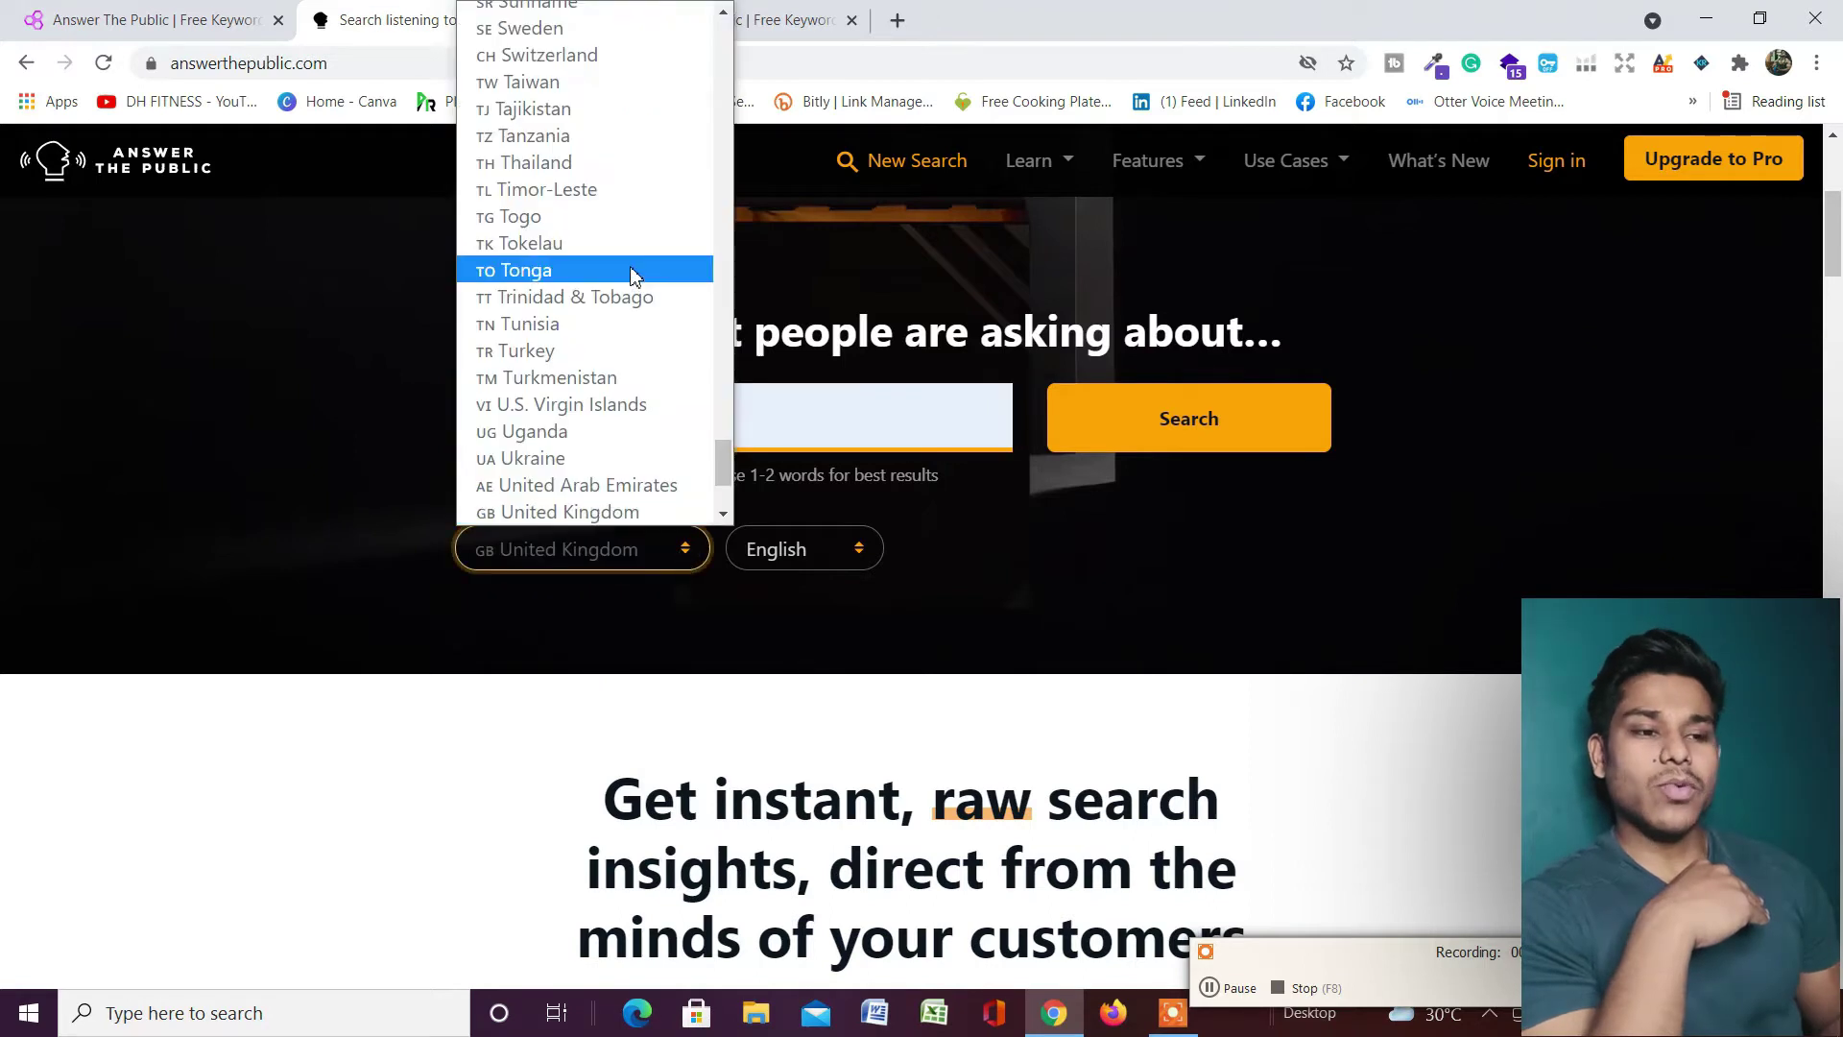
scroll(620, 293, "down", 1)
left_click(287, 379)
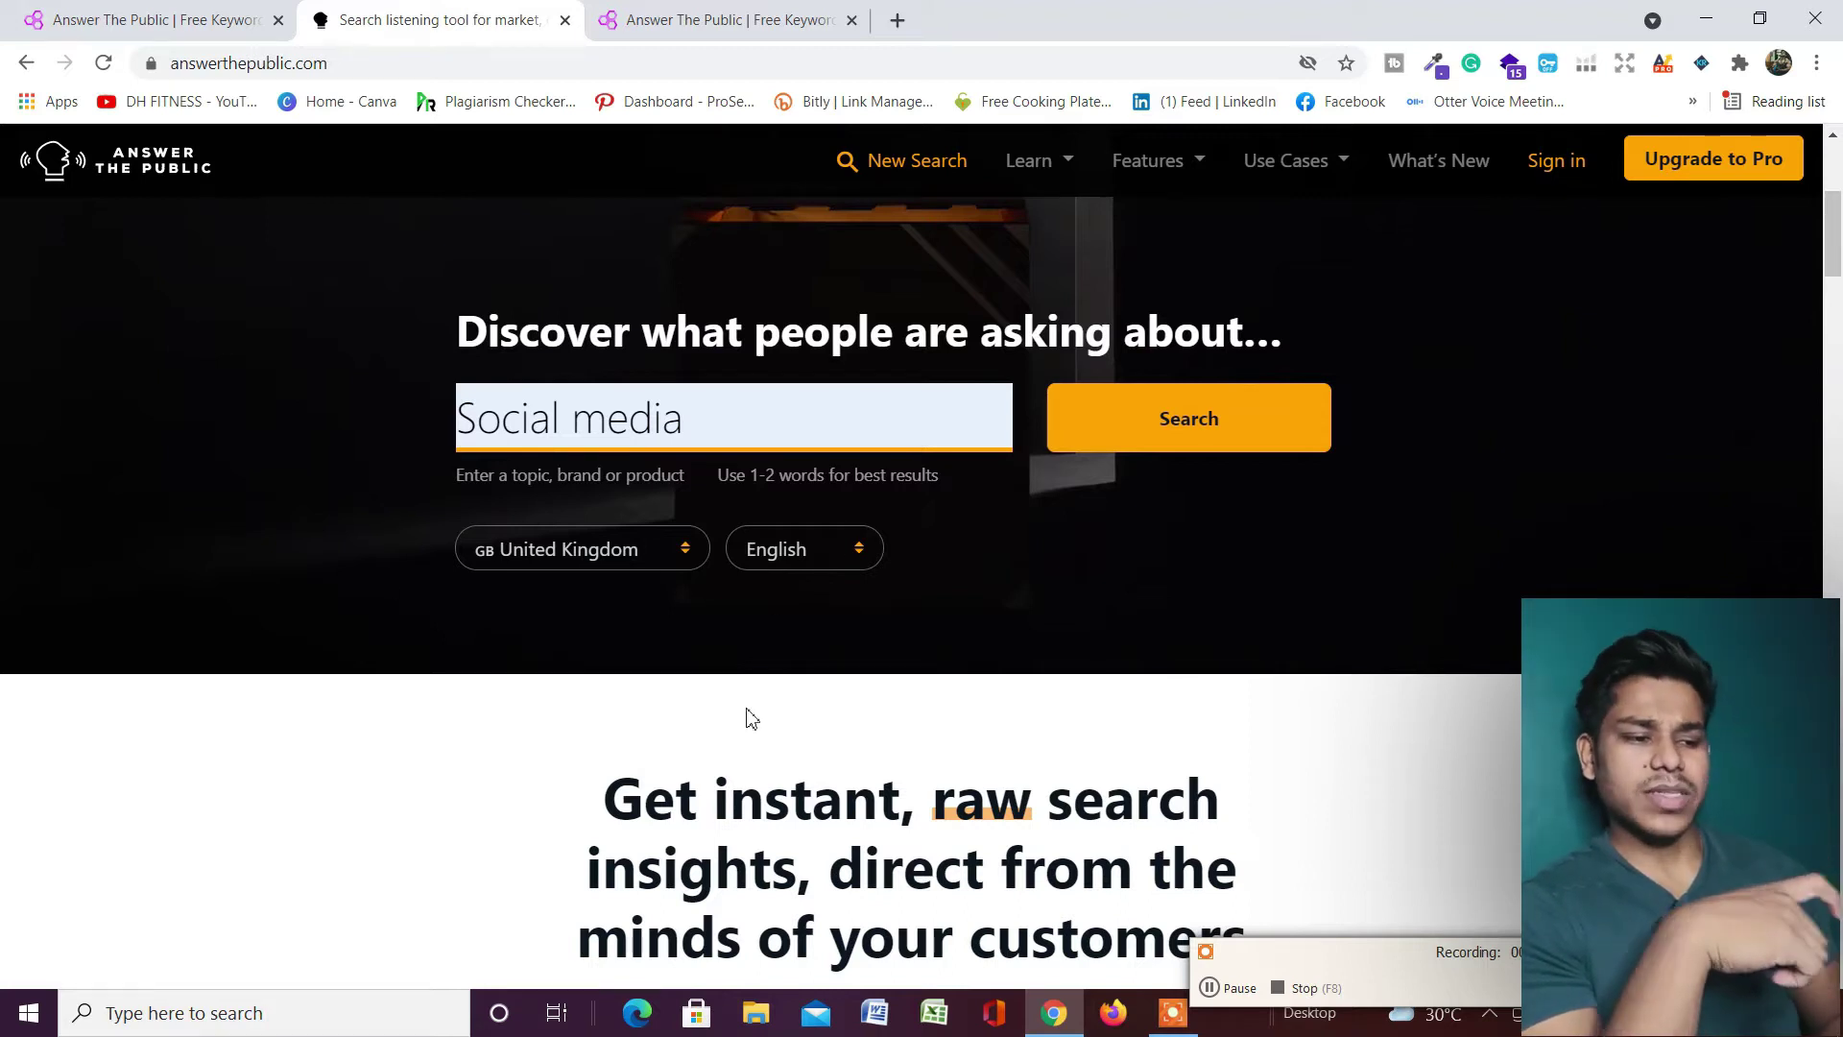
left_click(1211, 429)
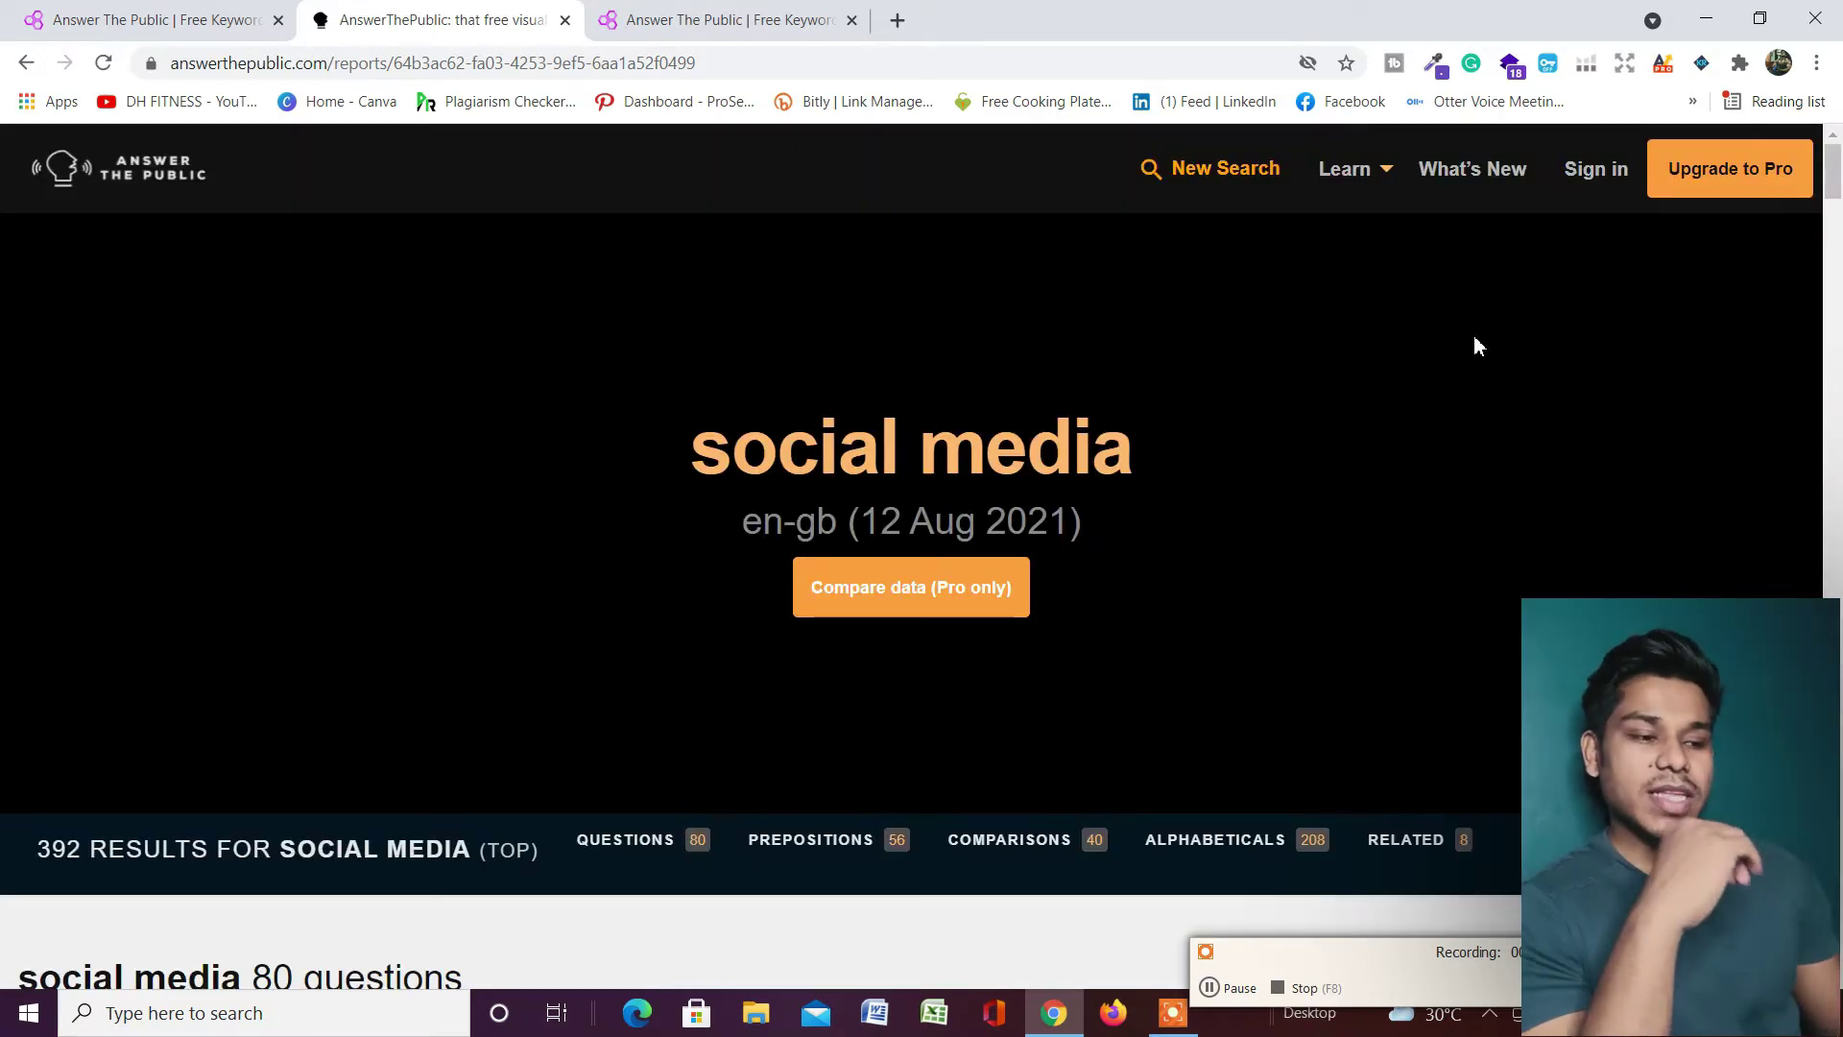
- Browse the questions wheel's can, will and how branches down to the 56 prepositions section
scroll(1209, 405, "down", 3)
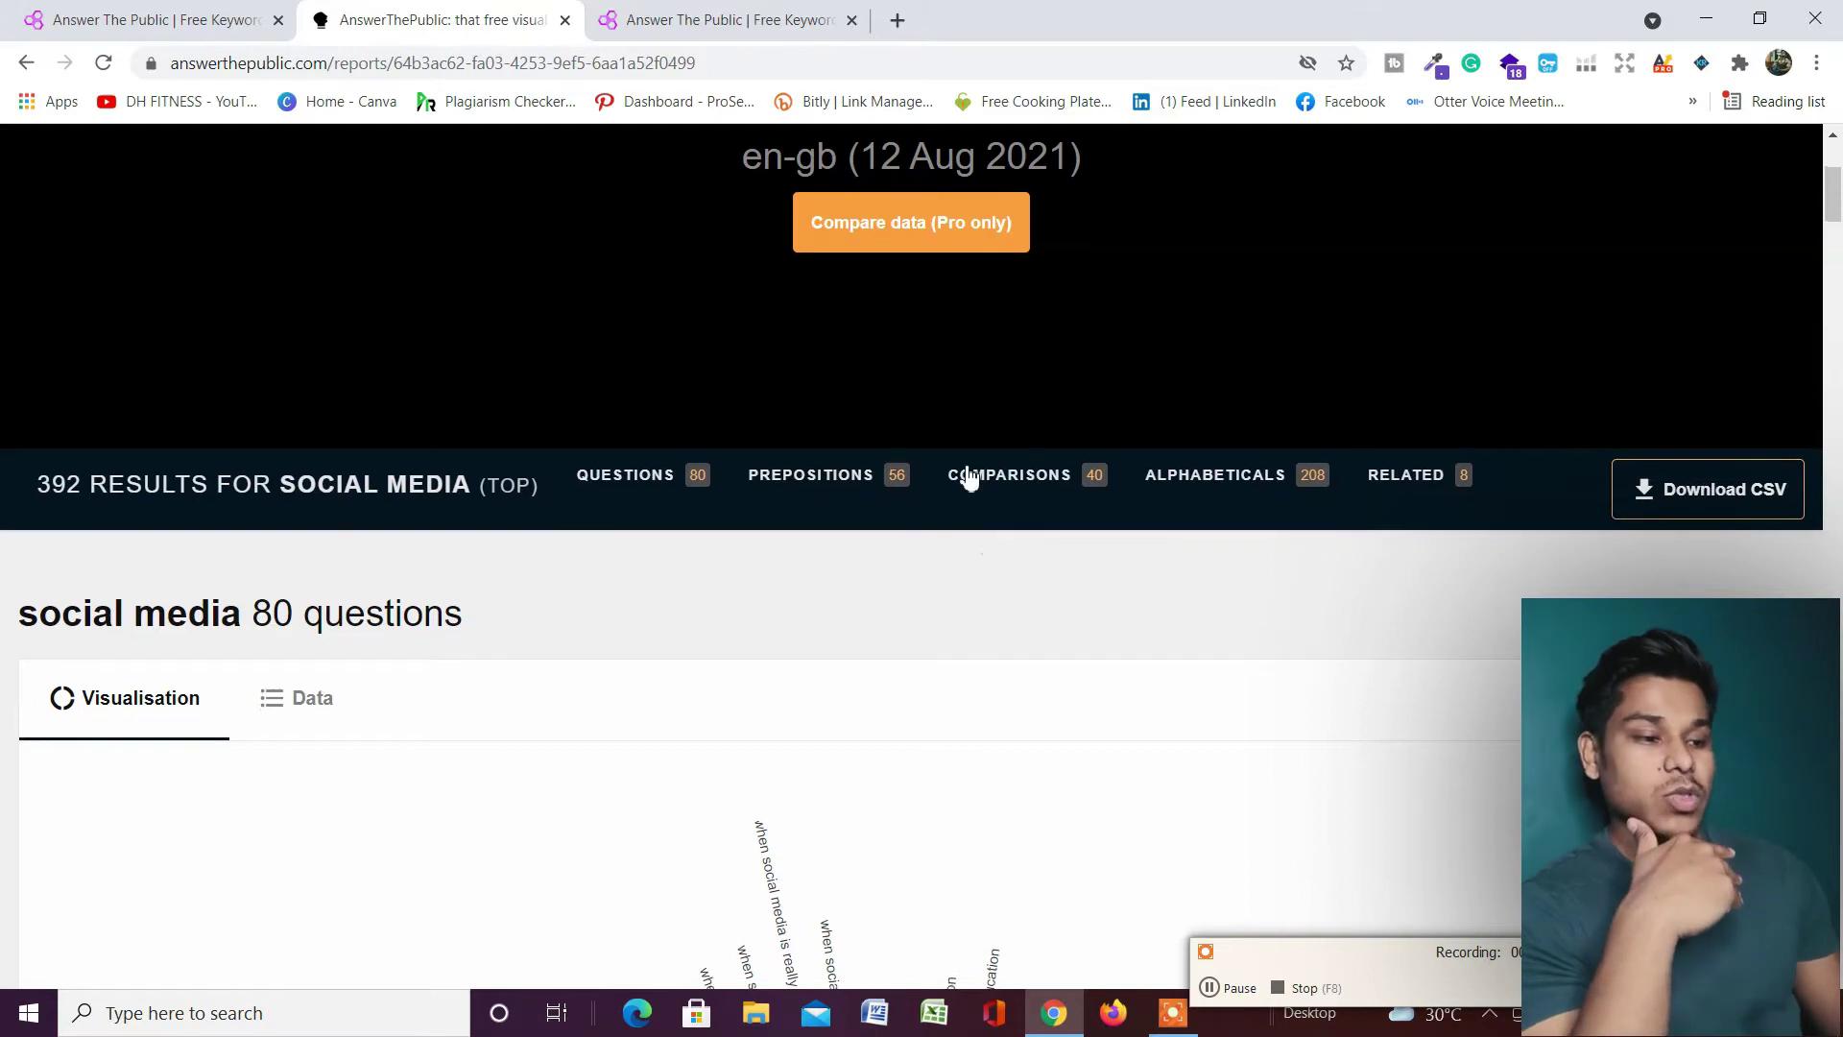
scroll(968, 476, "down", 5)
scroll(968, 477, "up", 1)
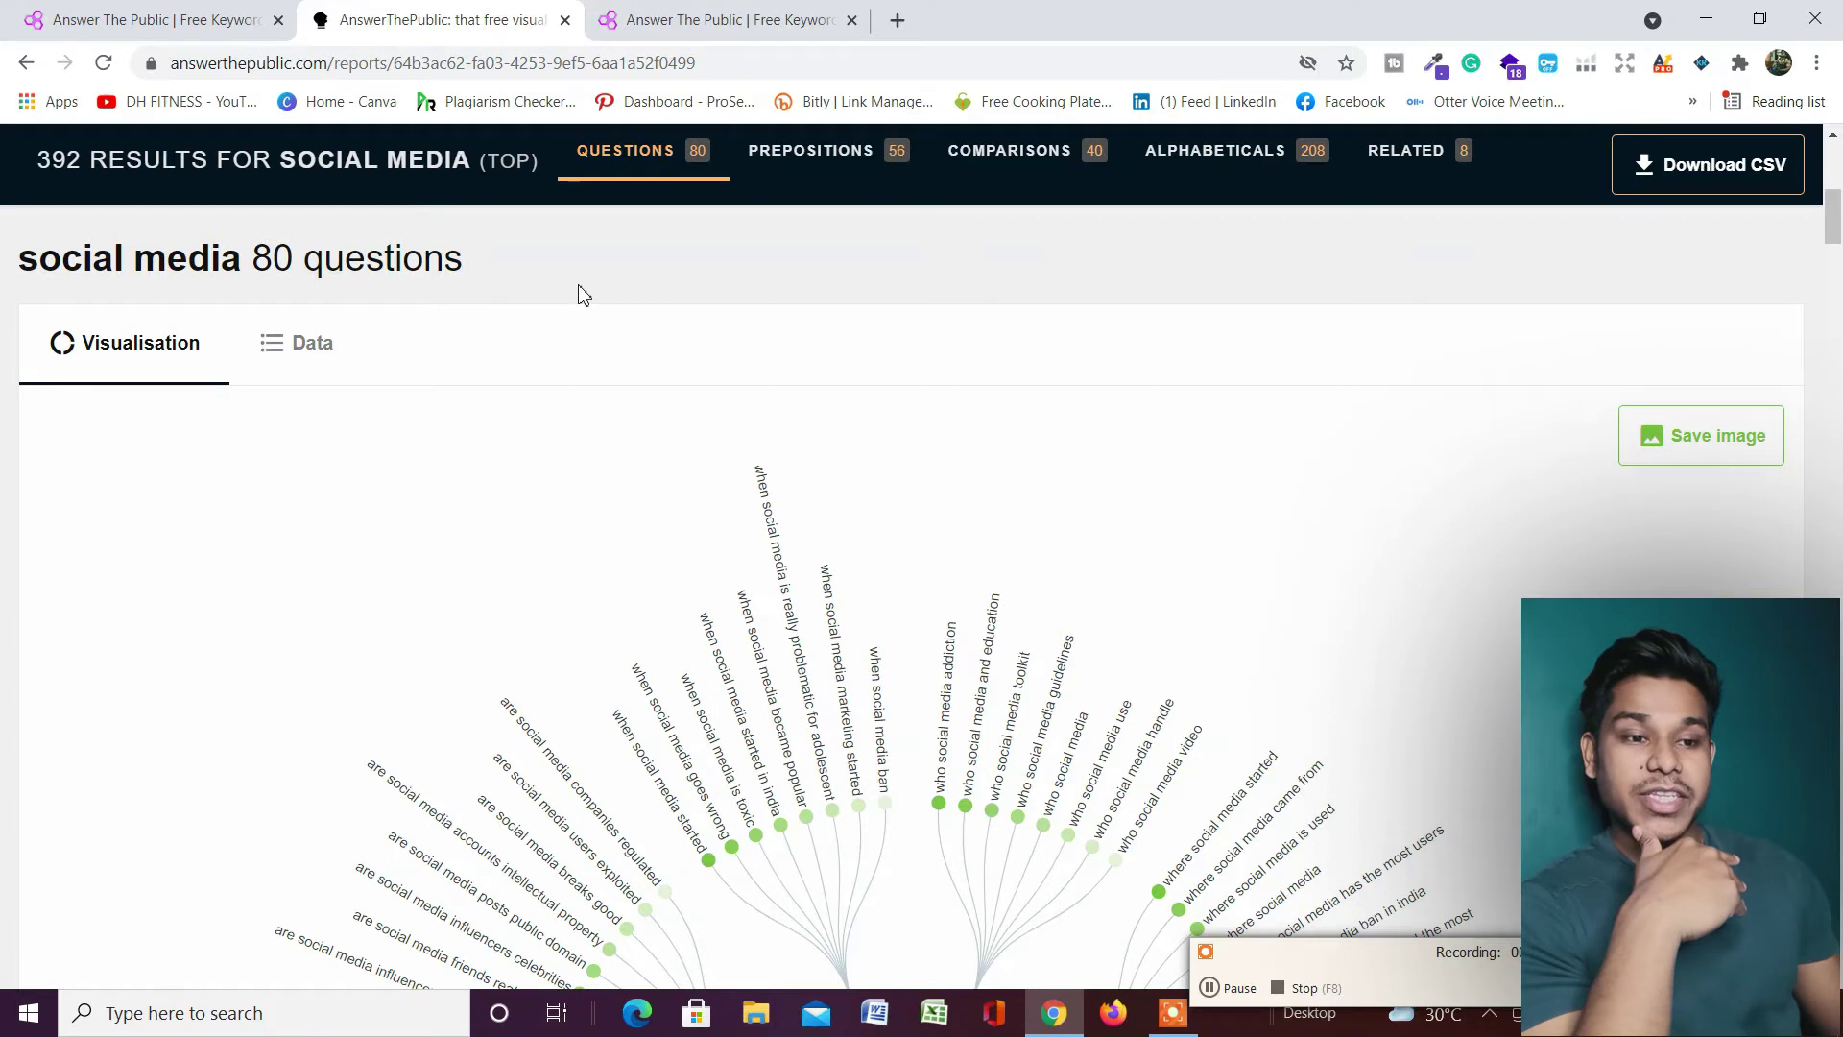
scroll(580, 298, "down", 4)
scroll(595, 312, "down", 1)
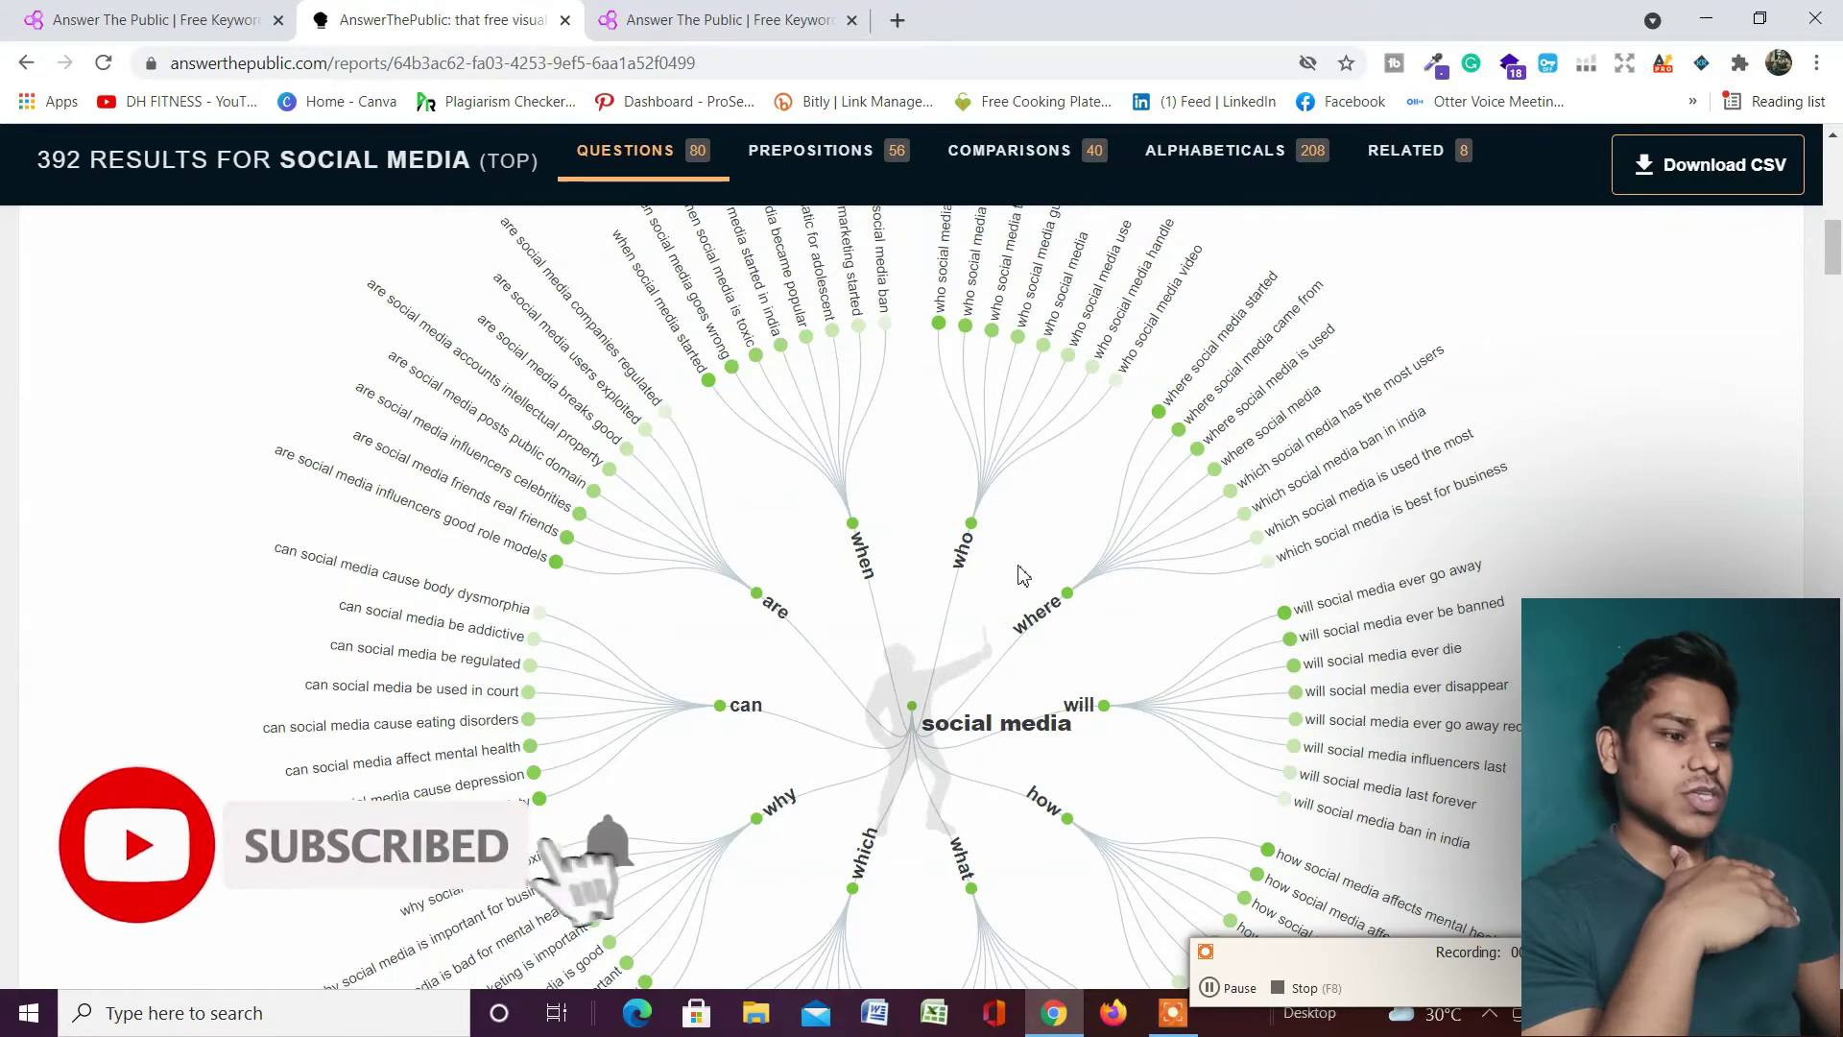
scroll(862, 551, "down", 1)
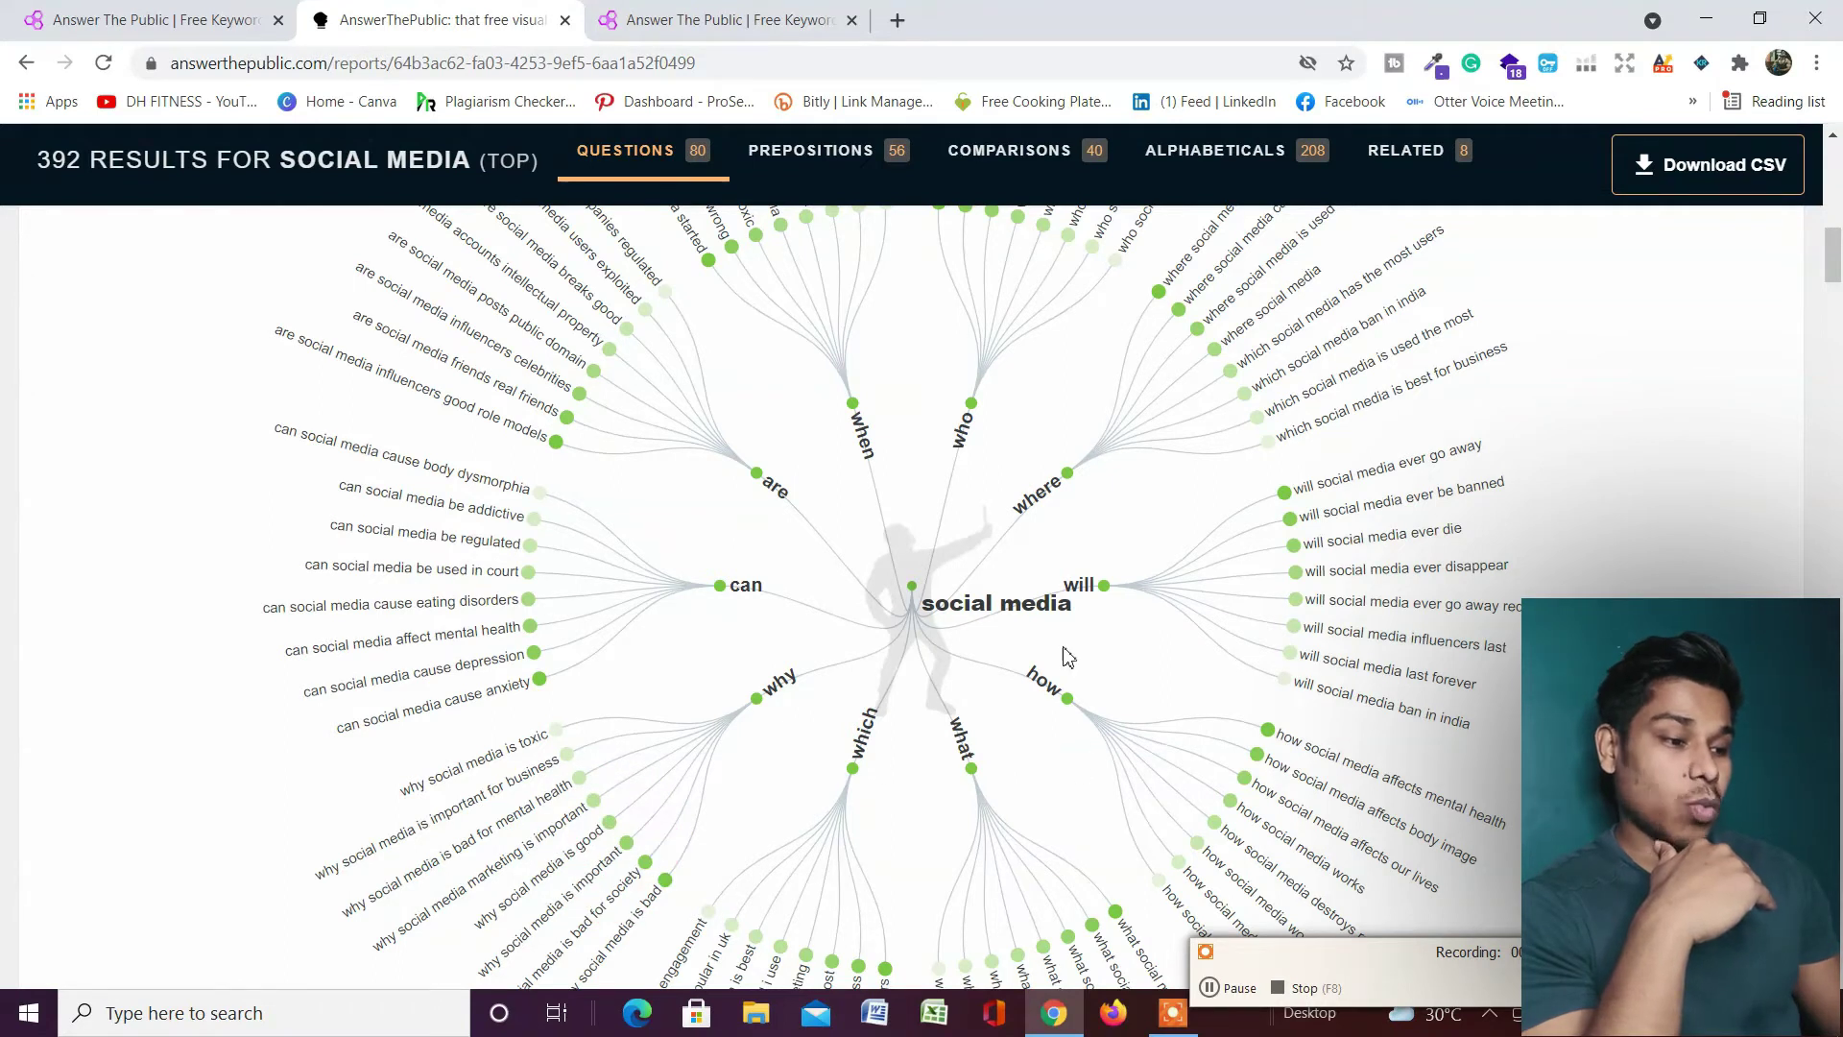
scroll(1157, 650, "up", 2)
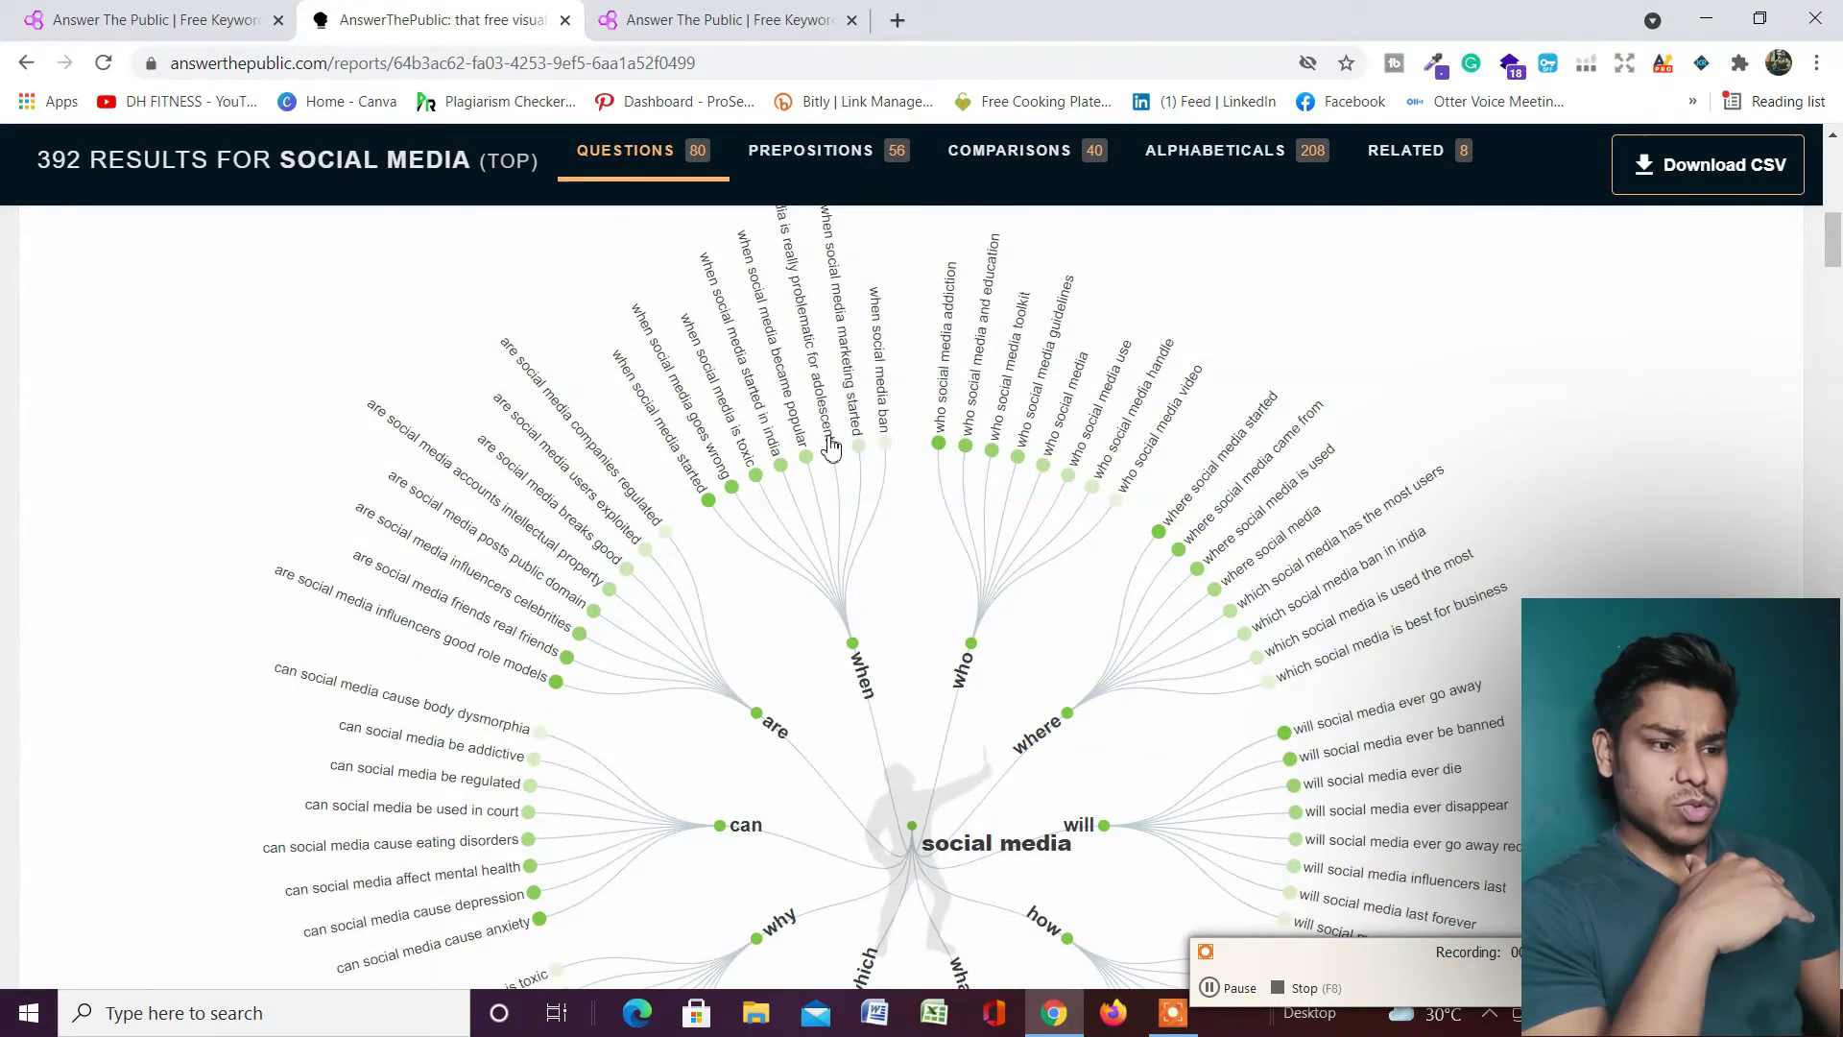
scroll(1082, 597, "up", 1)
scroll(1071, 611, "up", 2)
scroll(829, 627, "down", 2)
scroll(828, 627, "down", 1)
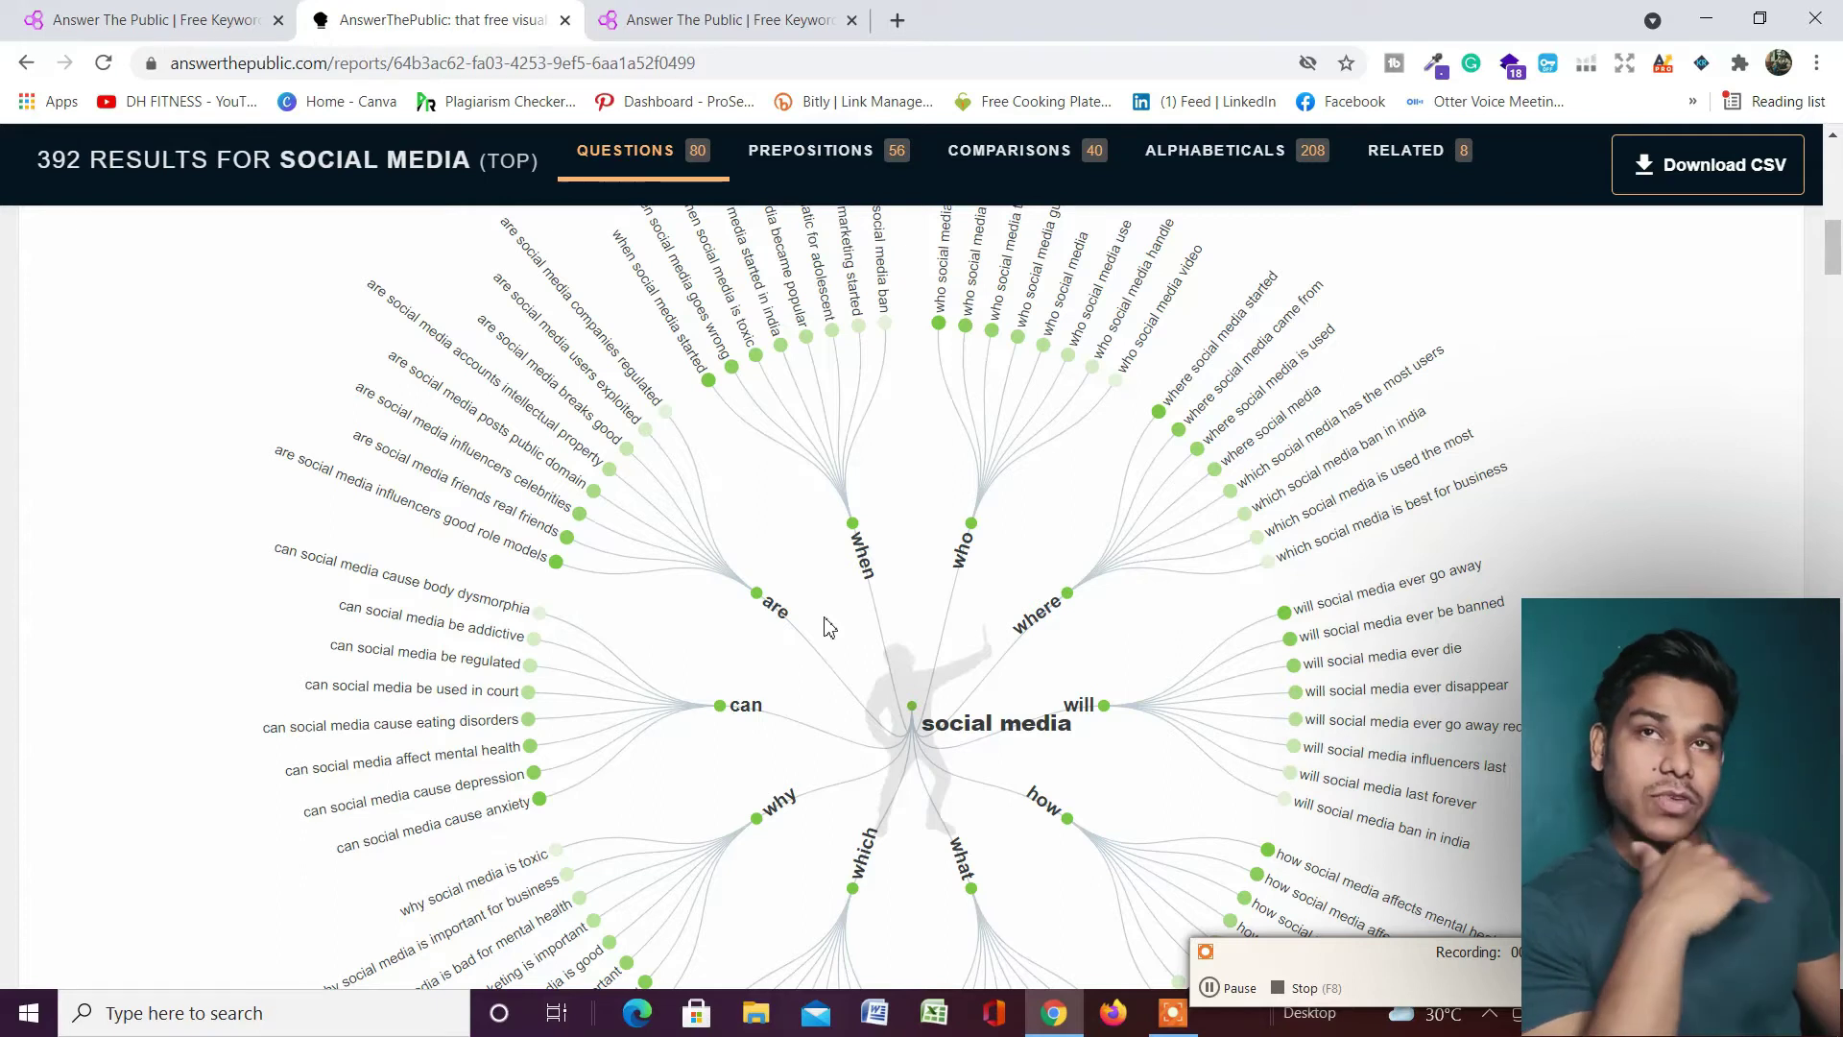
scroll(892, 650, "down", 14)
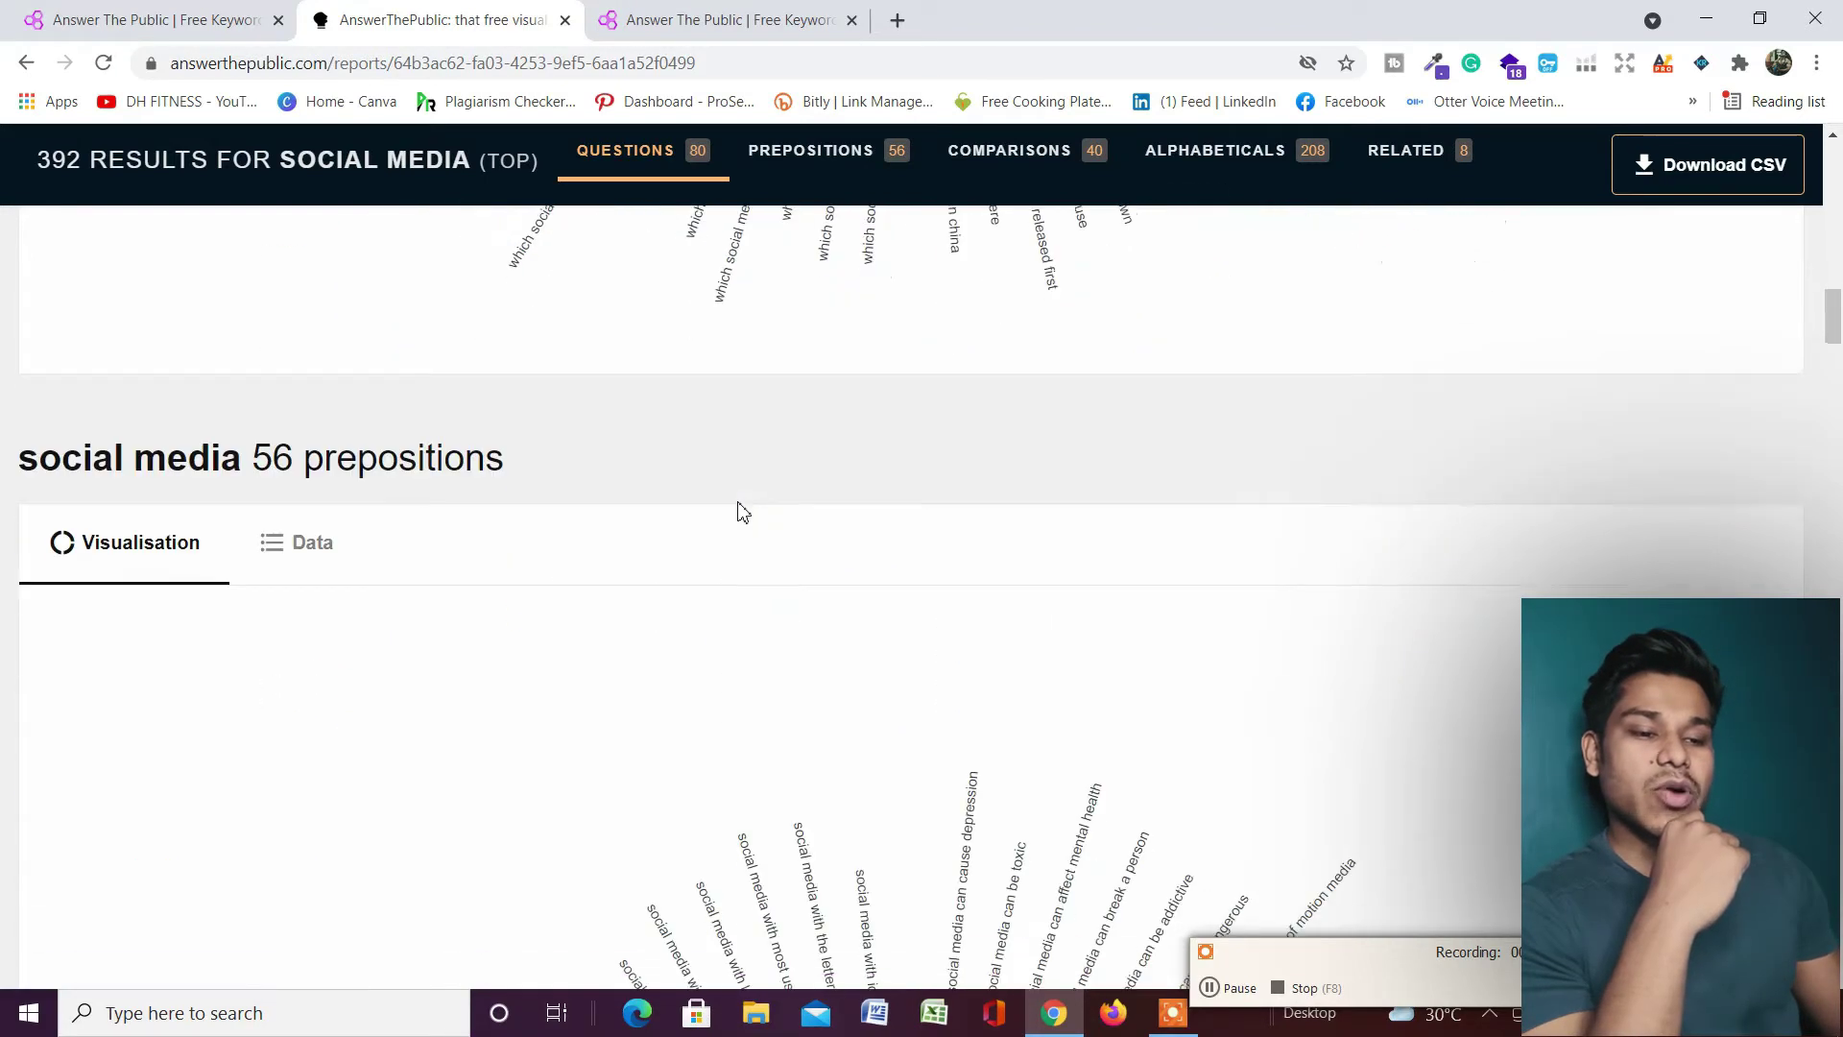
- Scroll past the prepositions wheel to the 40 comparisons, such as social media vs reality
scroll(634, 611, "down", 3)
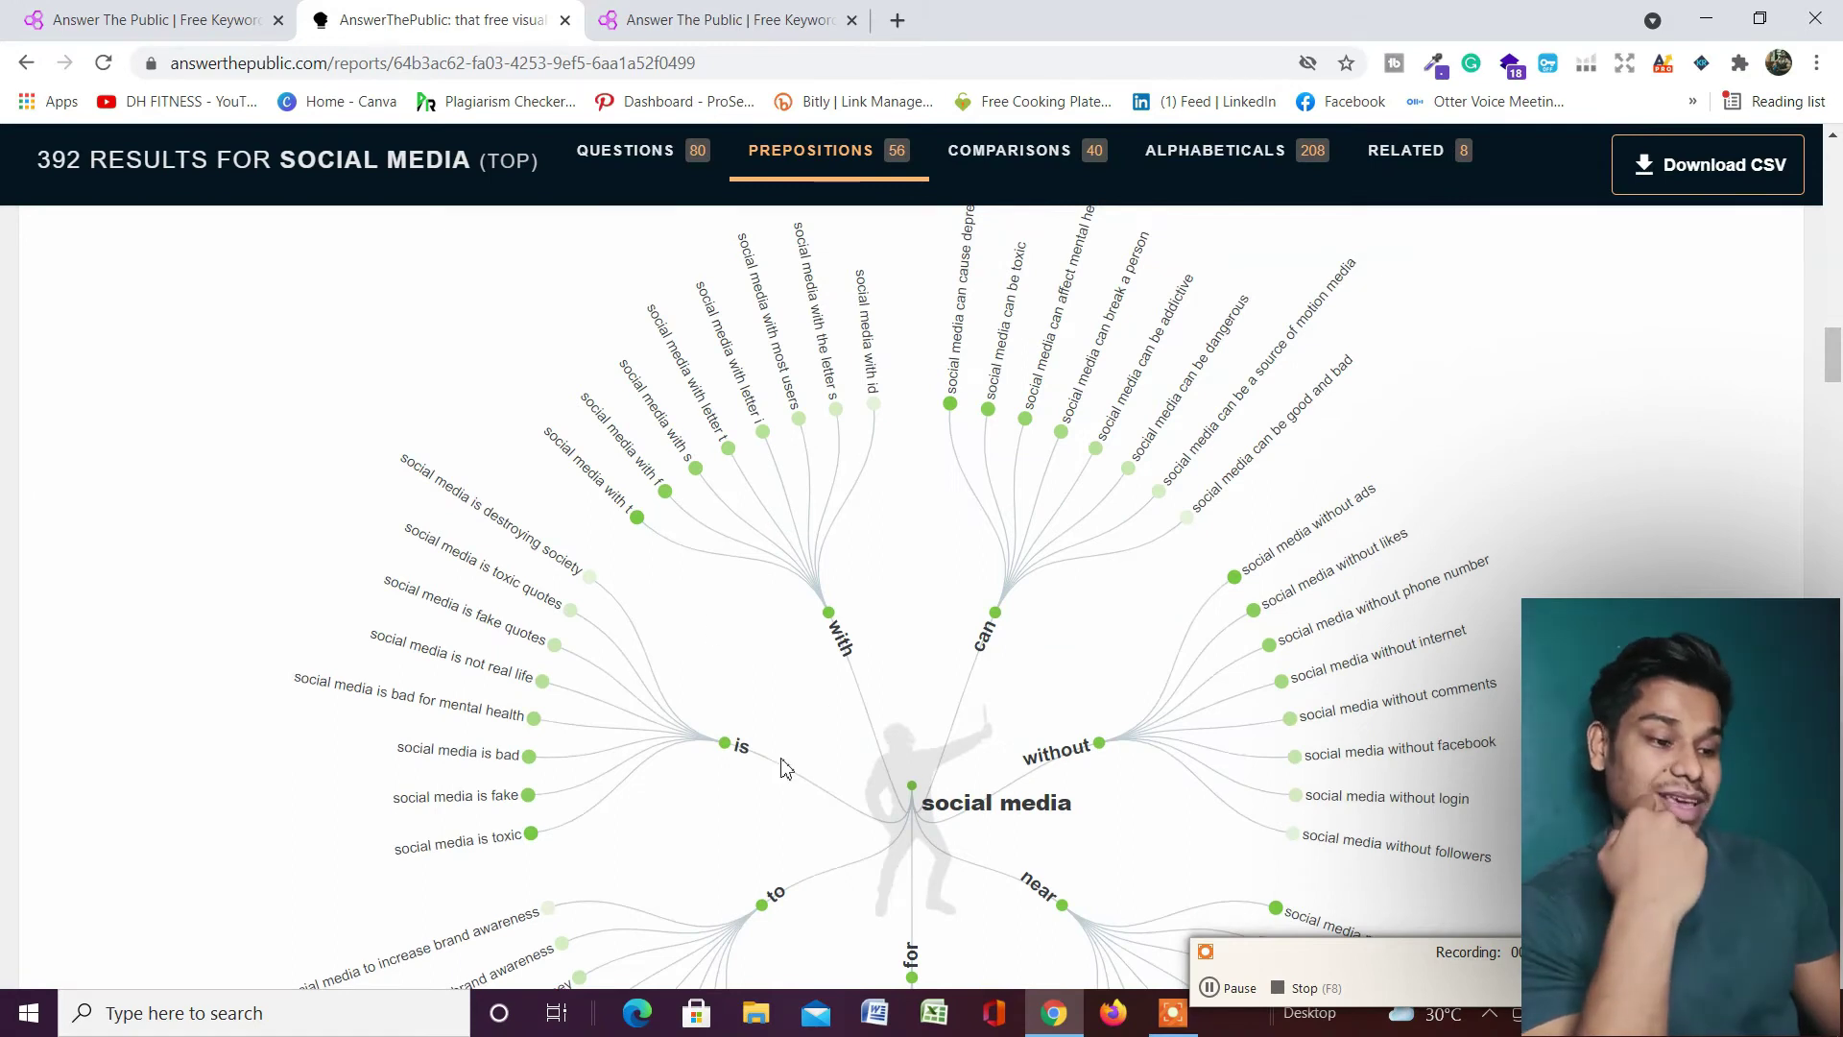
scroll(783, 768, "down", 2)
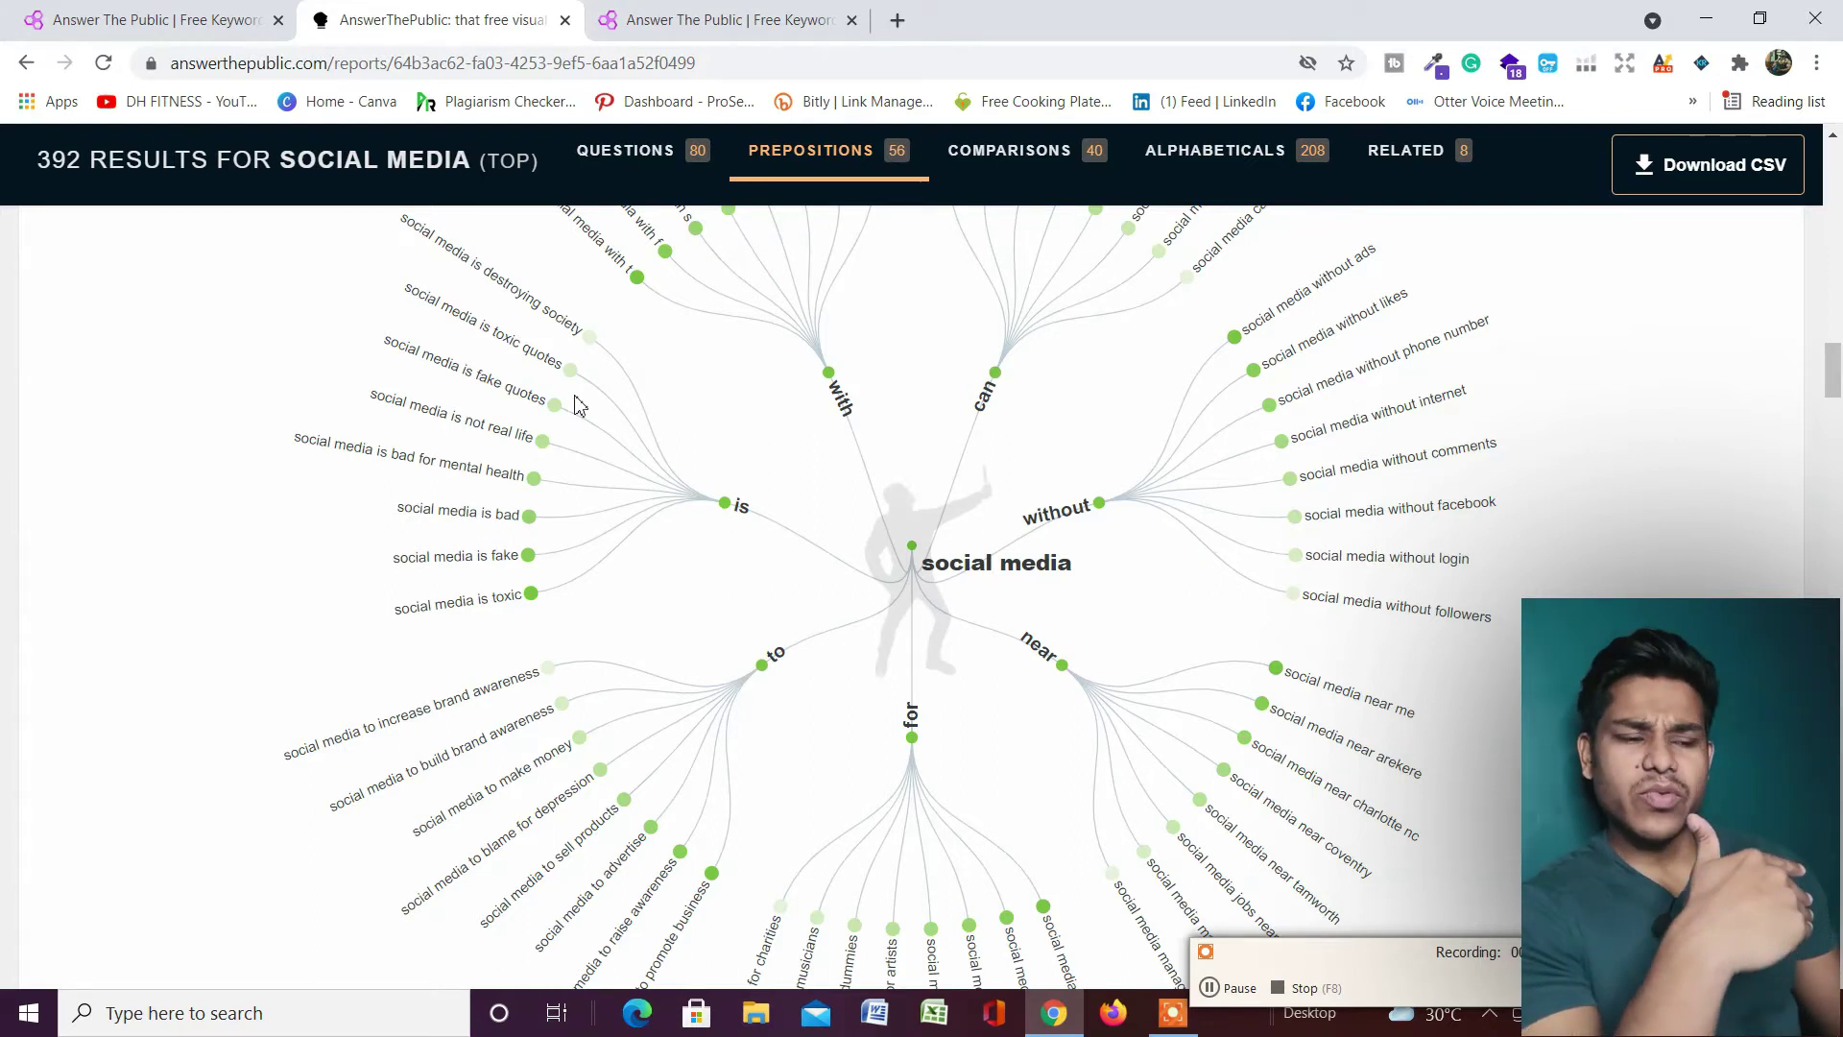
scroll(659, 646, "down", 10)
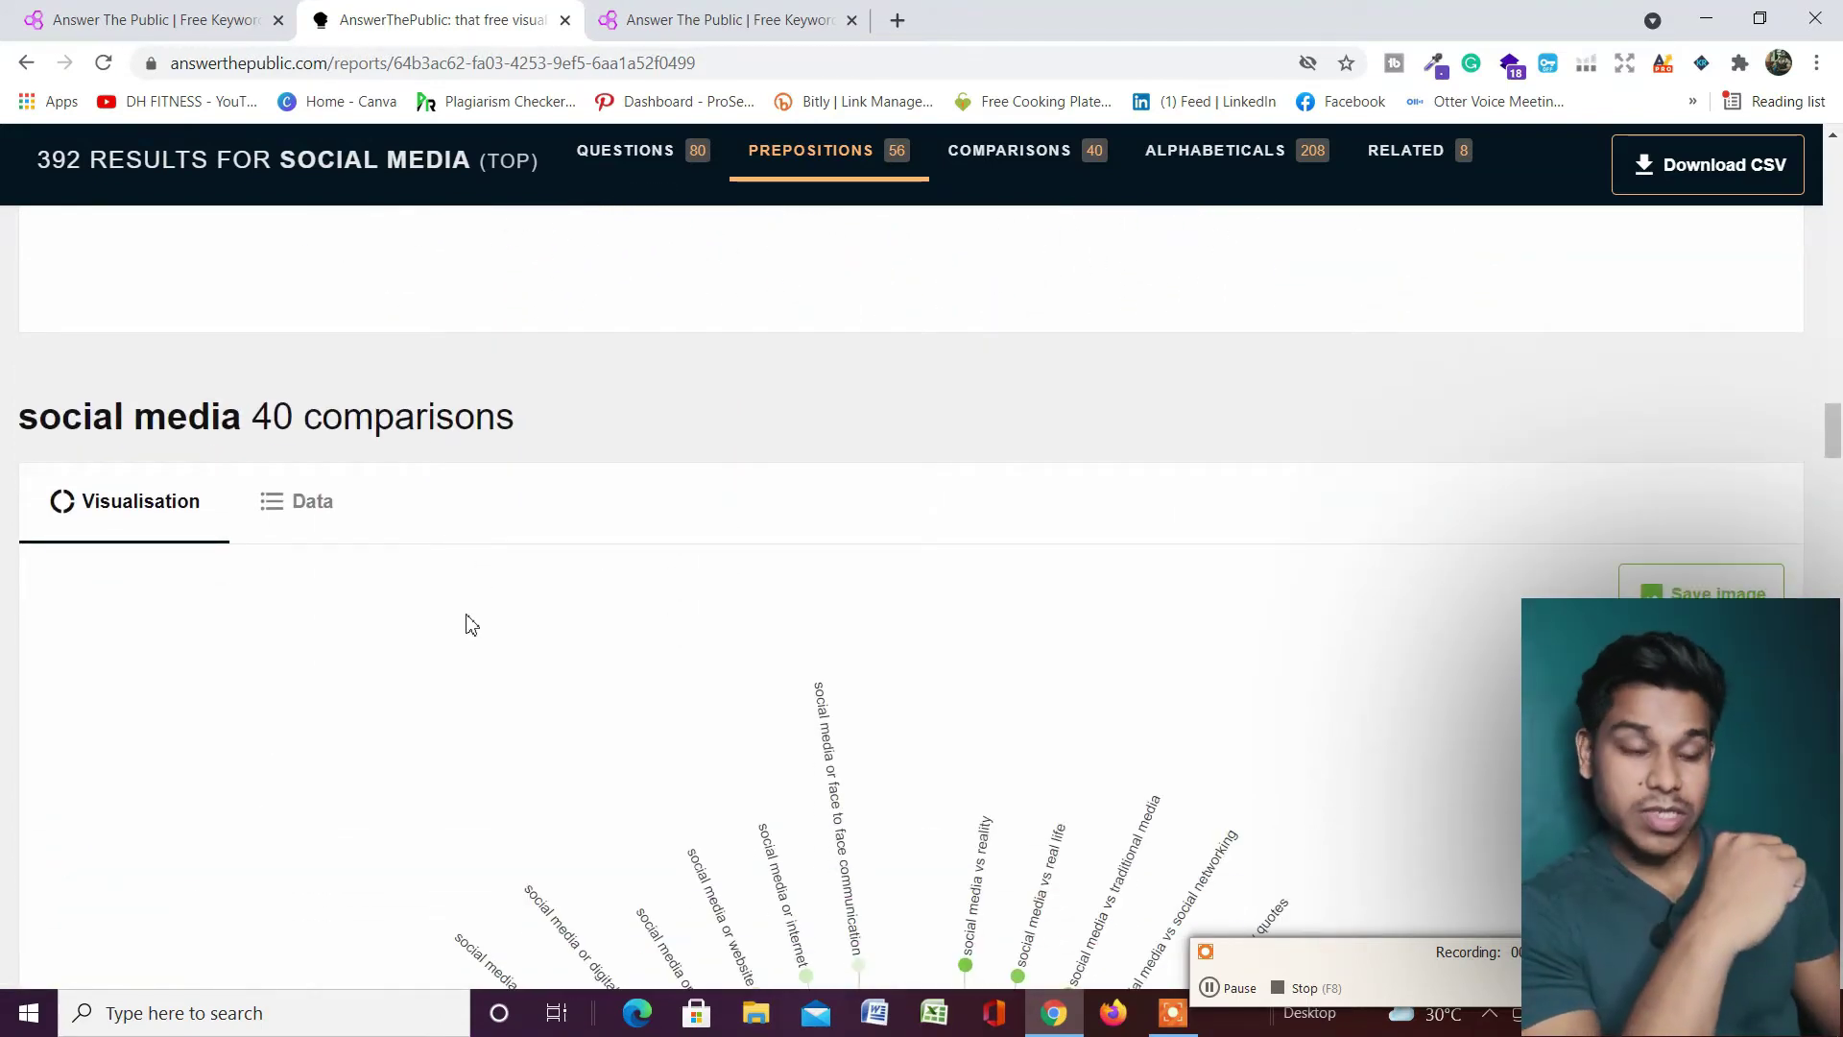
- Browse the comparisons wheel and continue to the 208 alphabeticals a, b and c cards
scroll(484, 624, "down", 1)
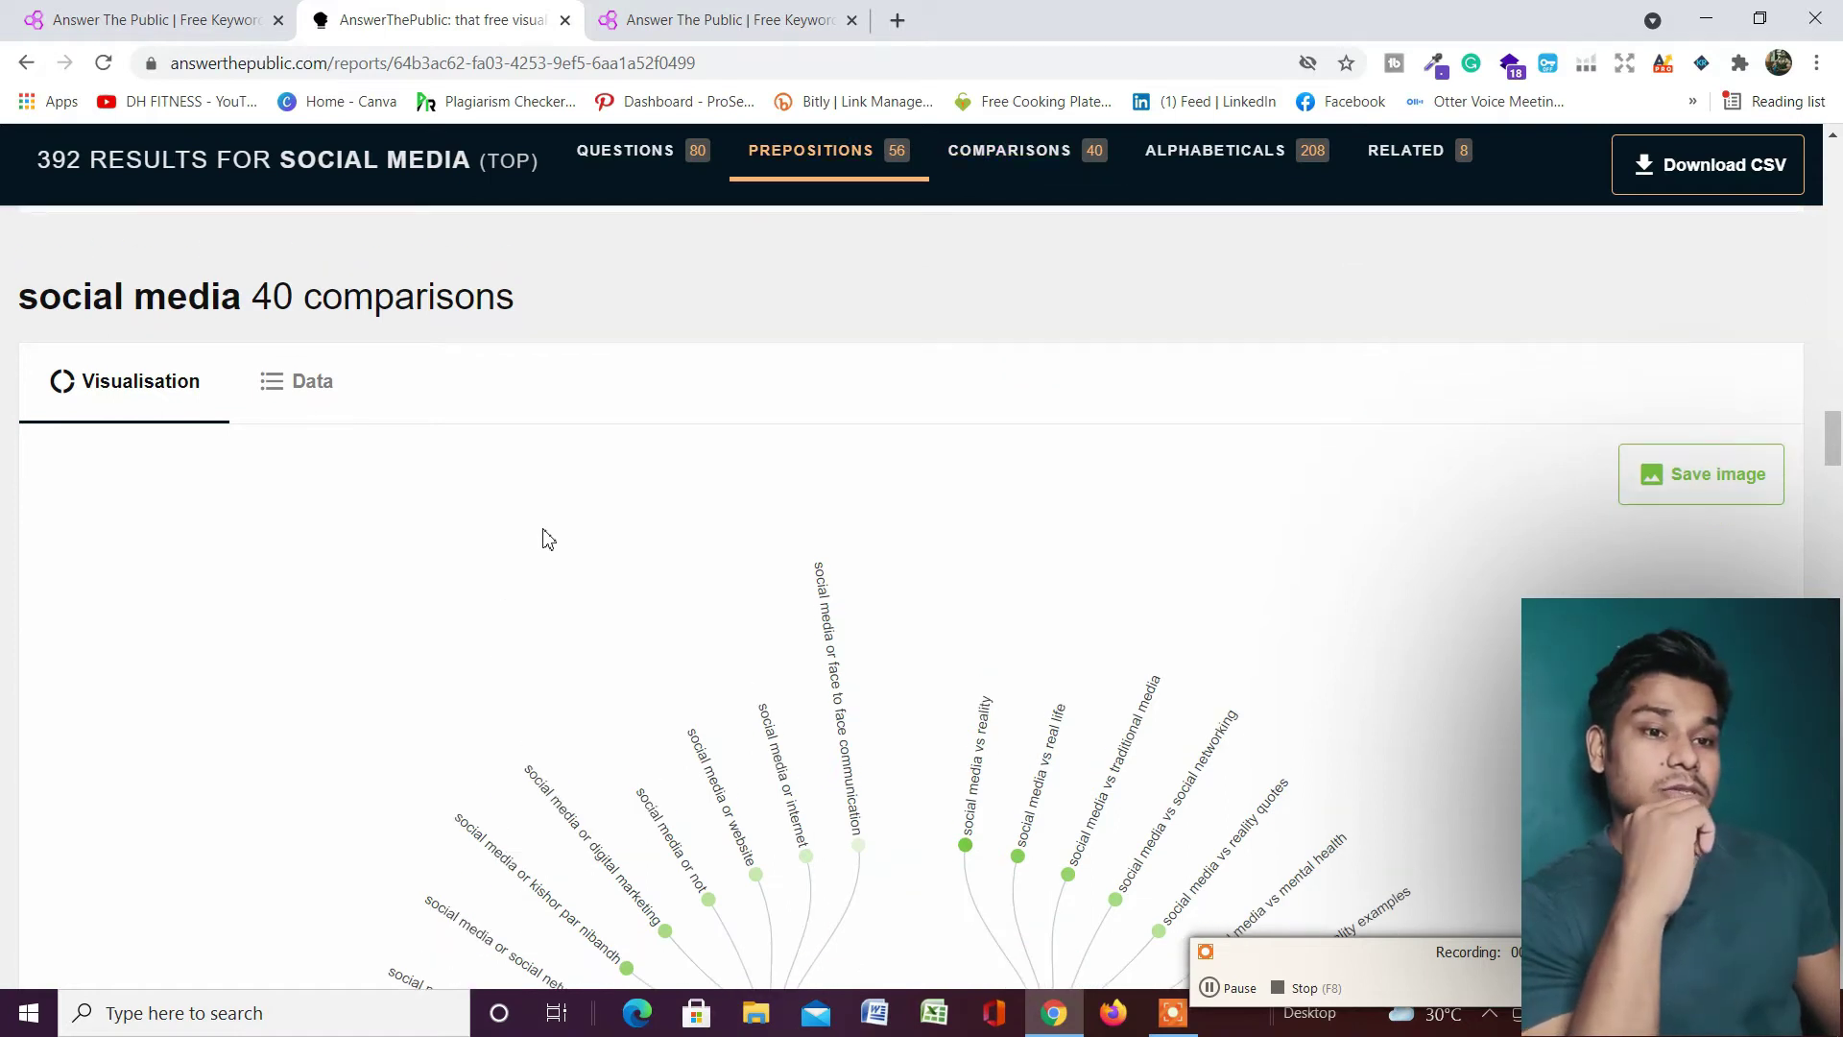
scroll(547, 538, "down", 5)
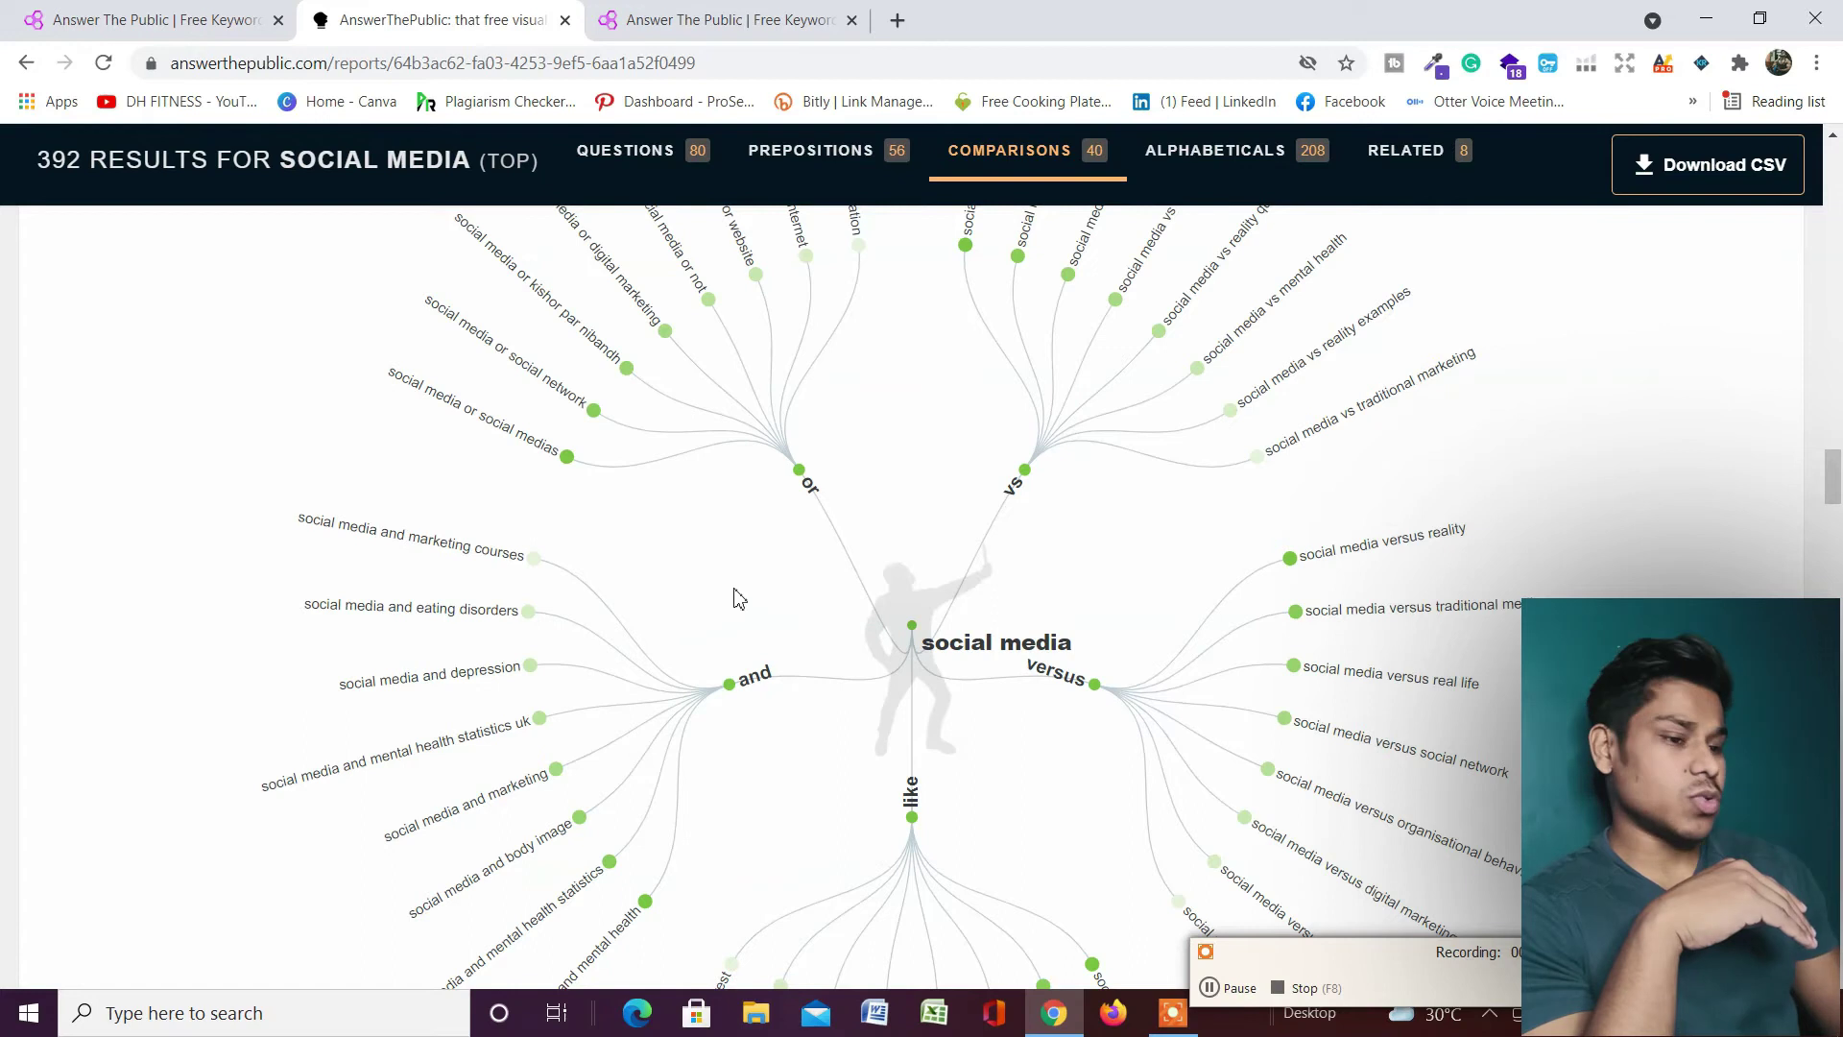
scroll(744, 537, "down", 5)
scroll(758, 538, "up", 6)
scroll(730, 489, "down", 12)
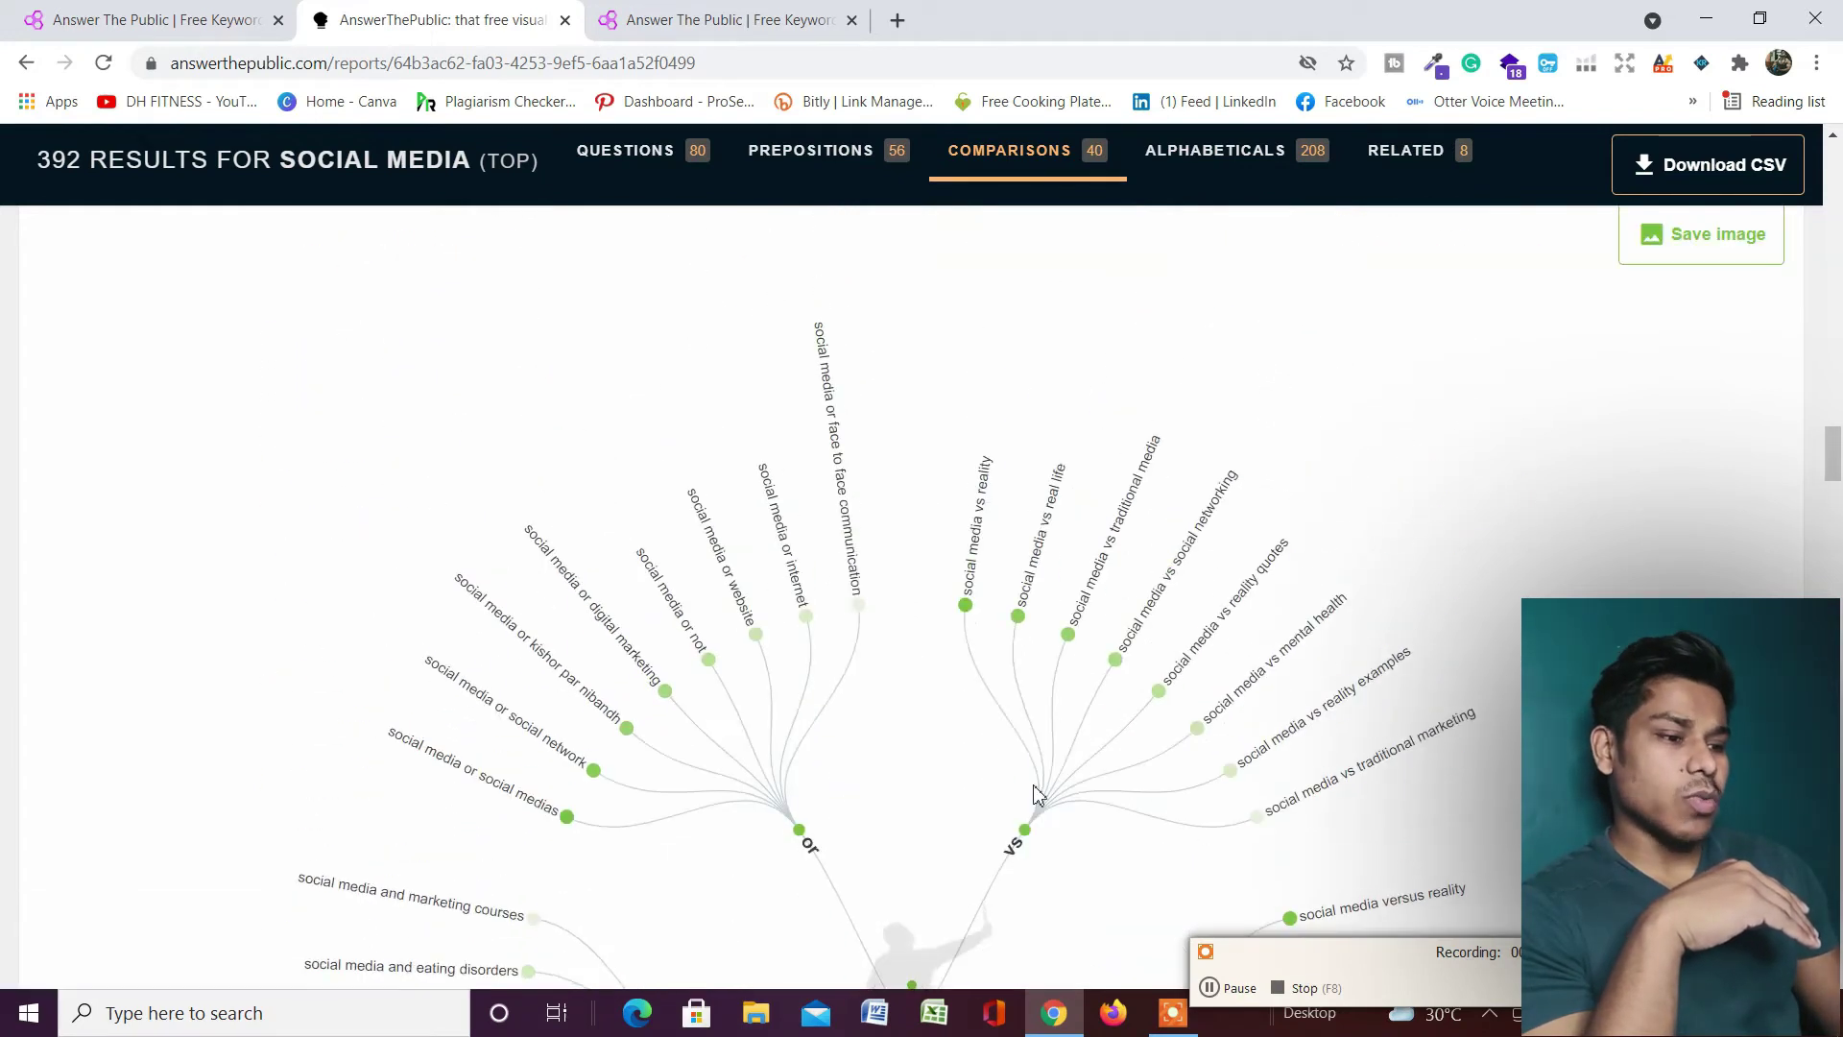
scroll(698, 458, "up", 1)
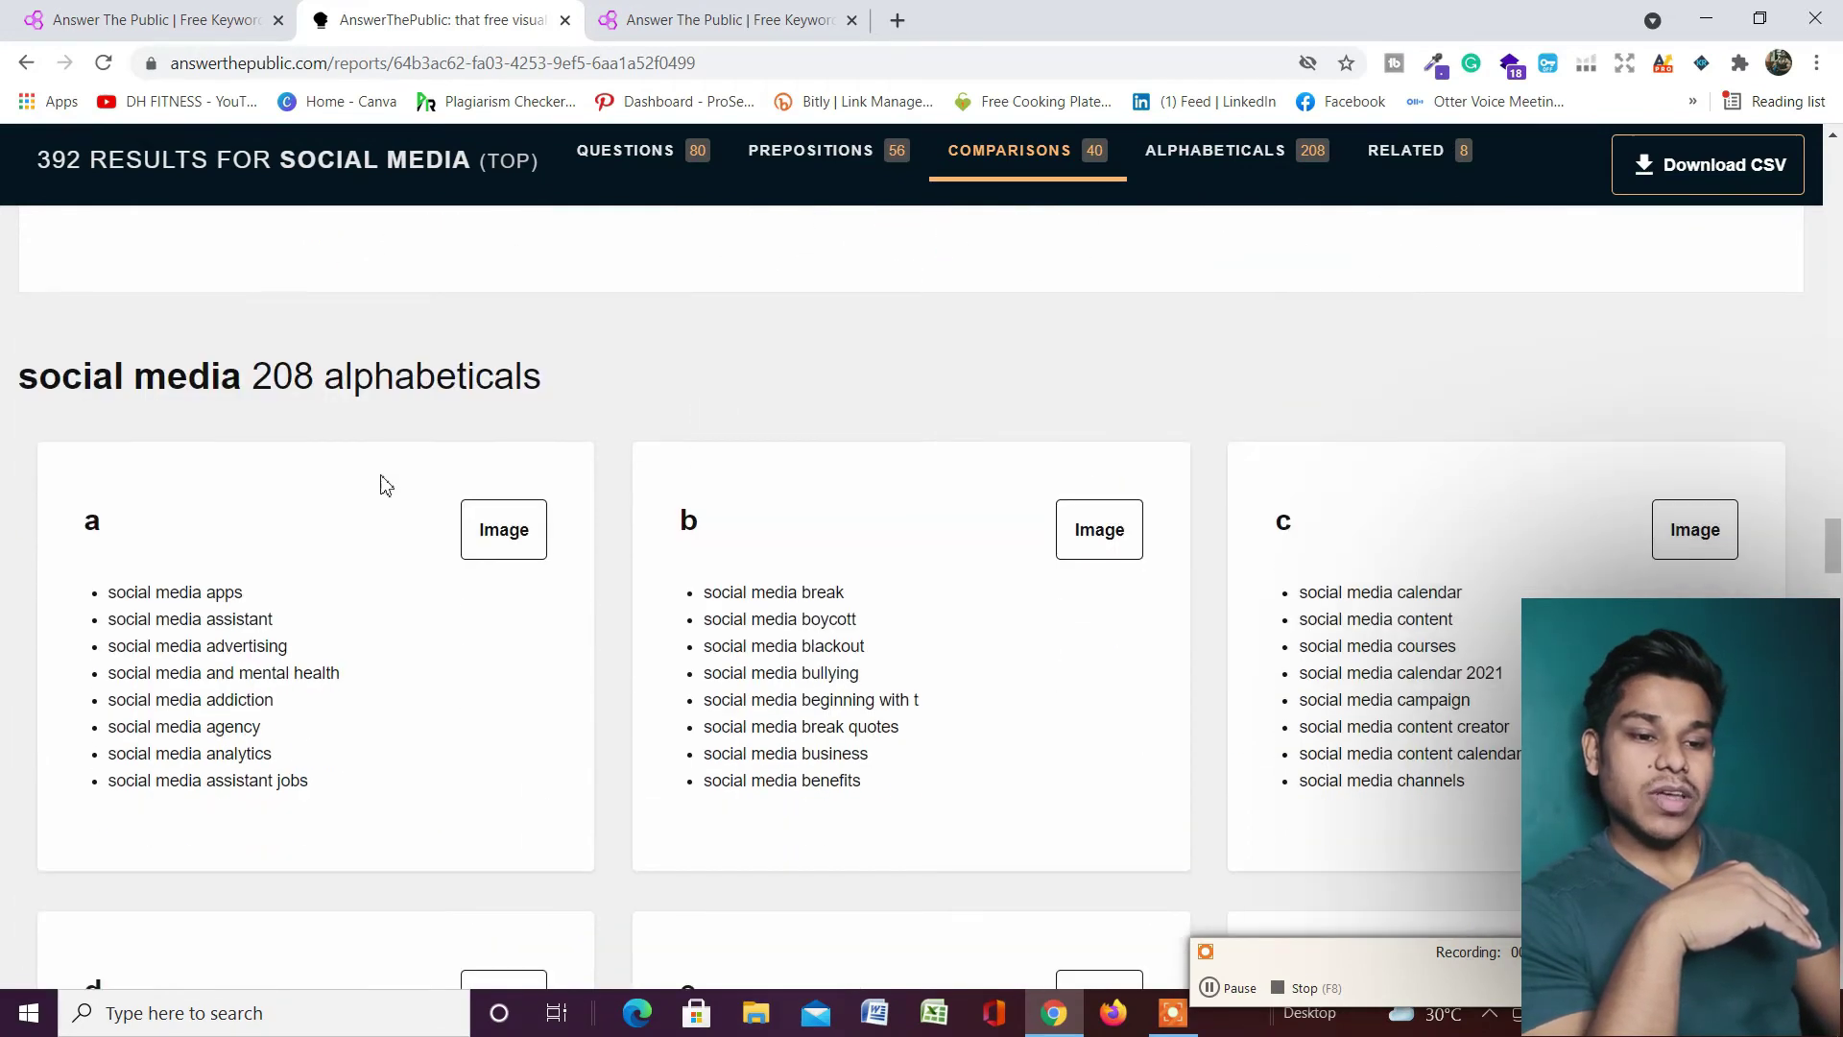
- Preview the letter a suggestions as a diagram, then close the preview
scroll(502, 552, "down", 2)
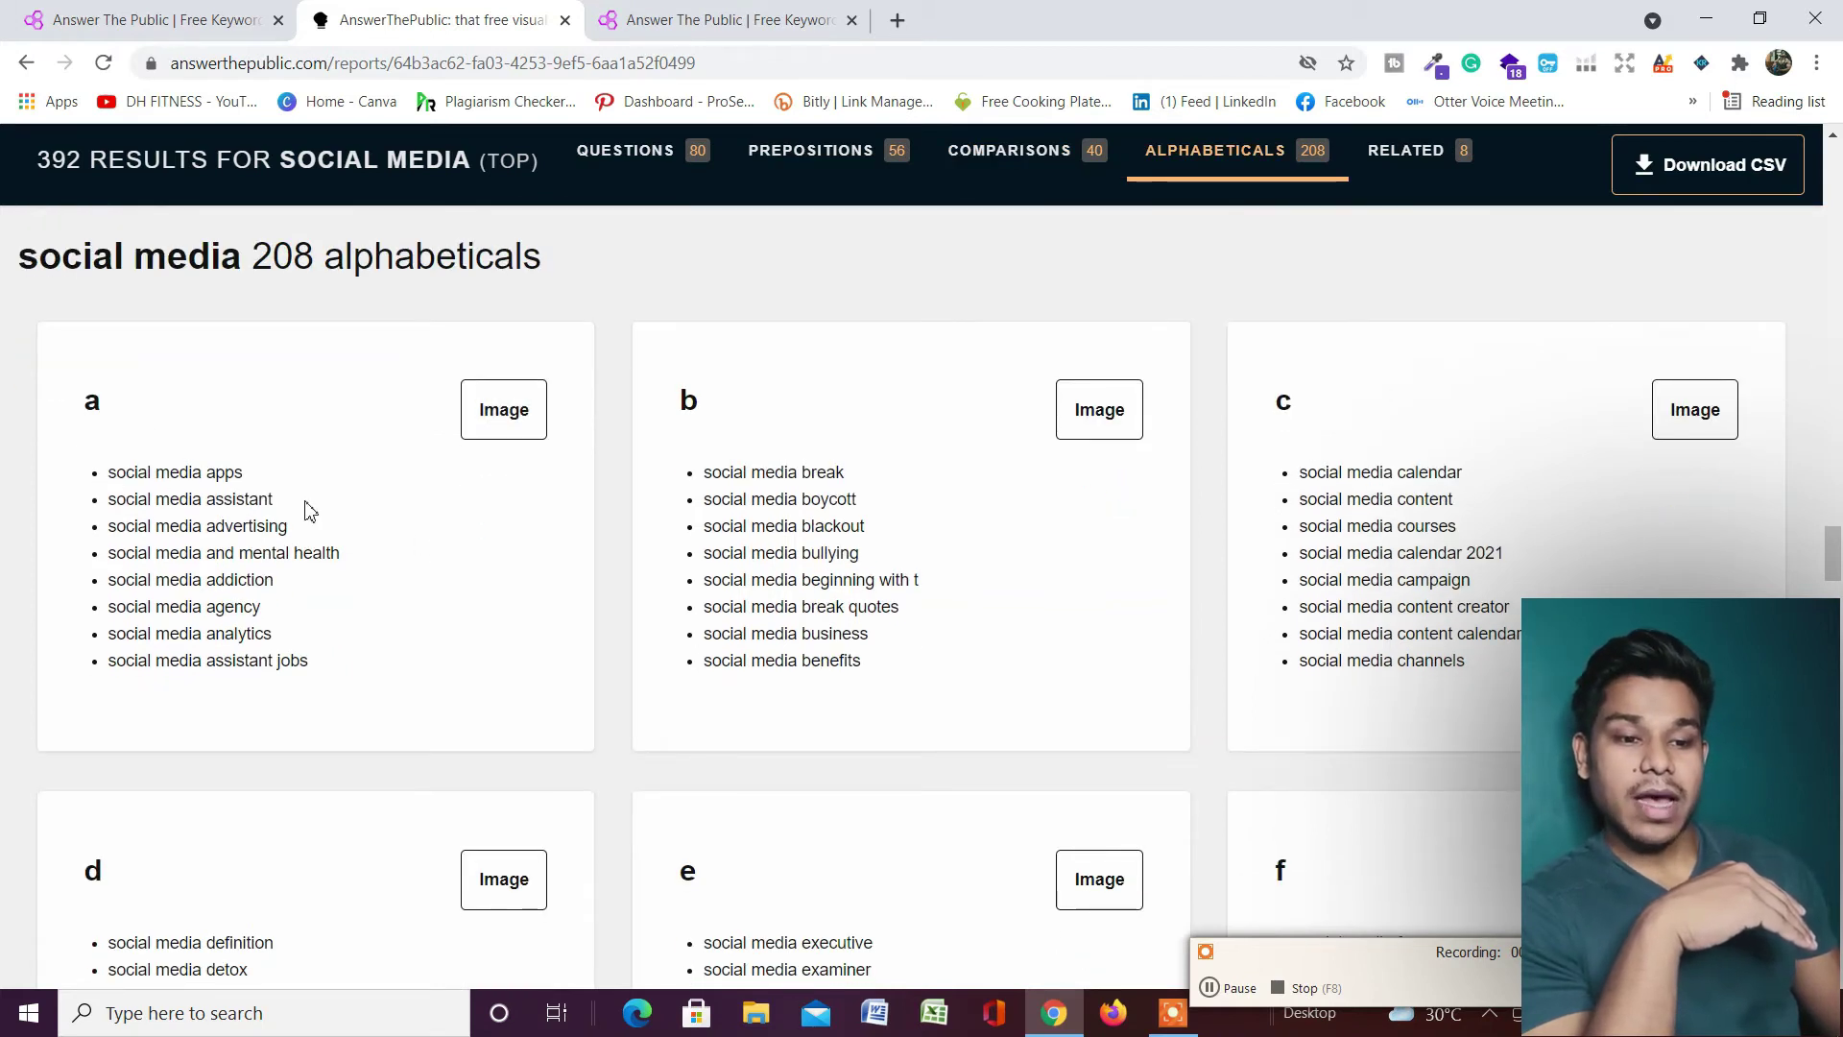
double_click(502, 423)
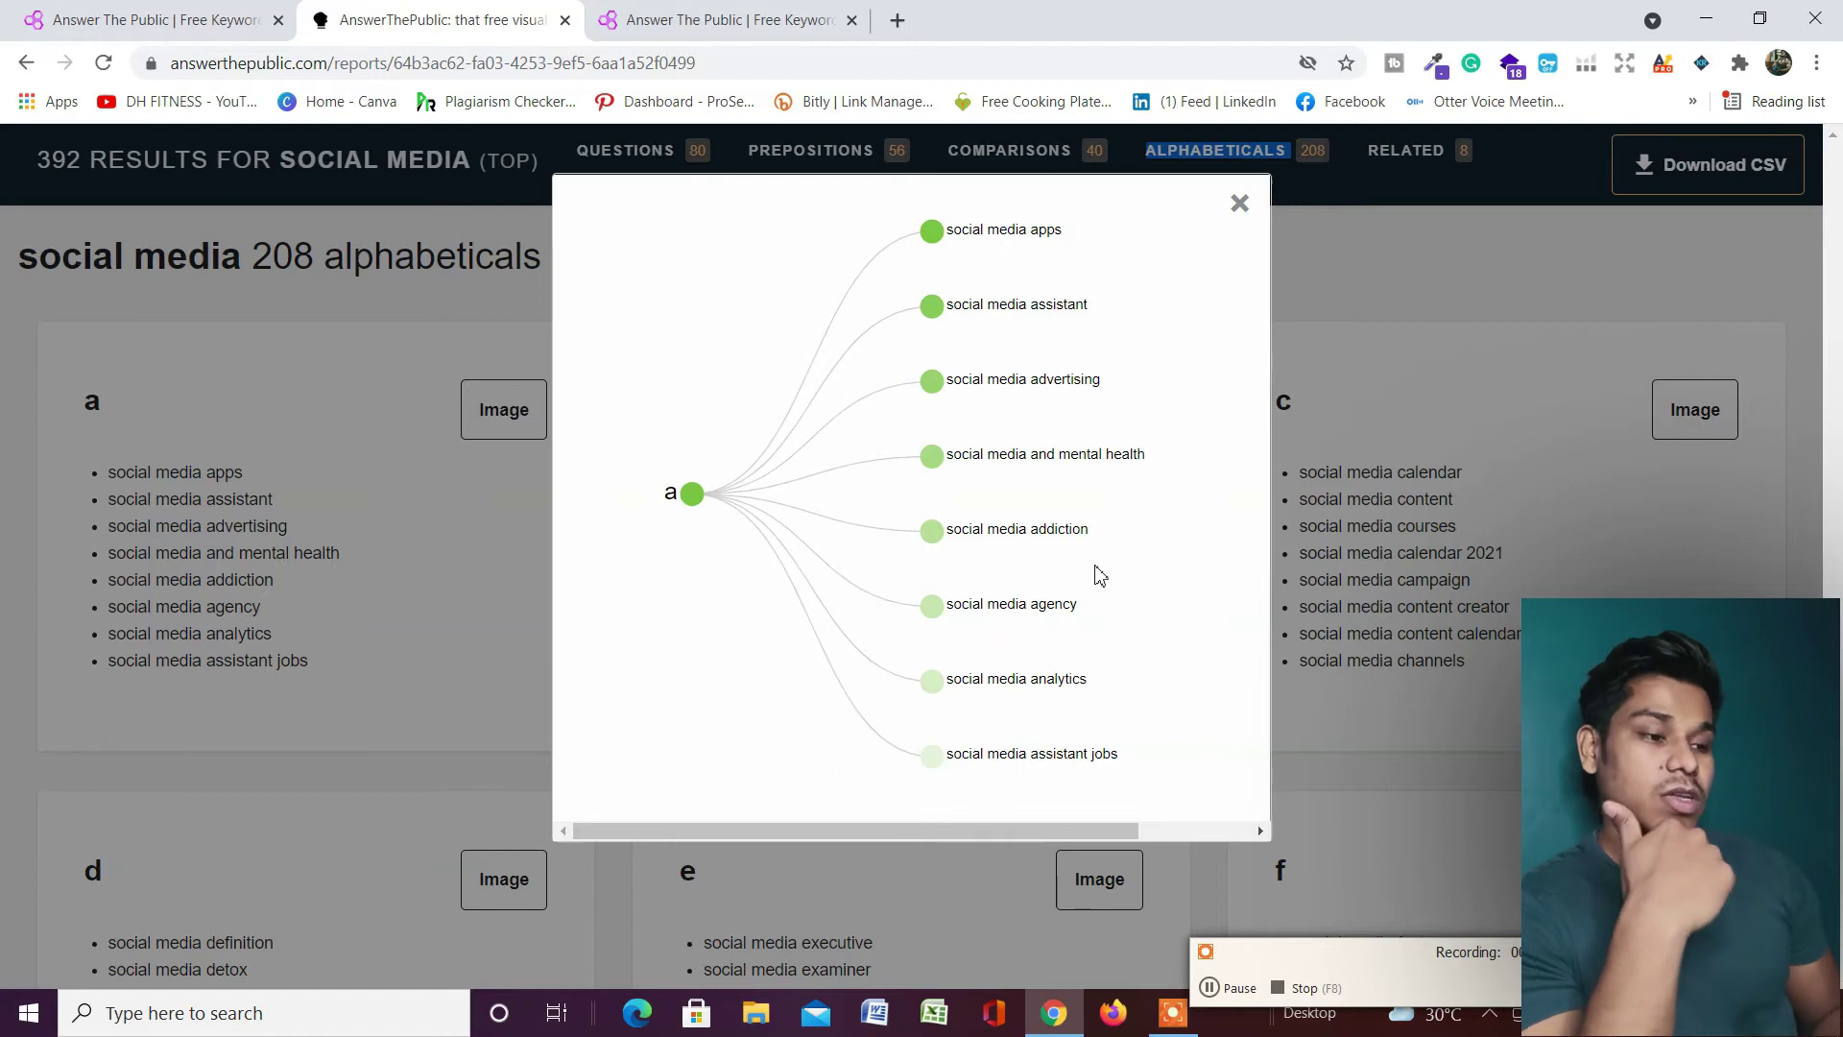
left_click(1240, 203)
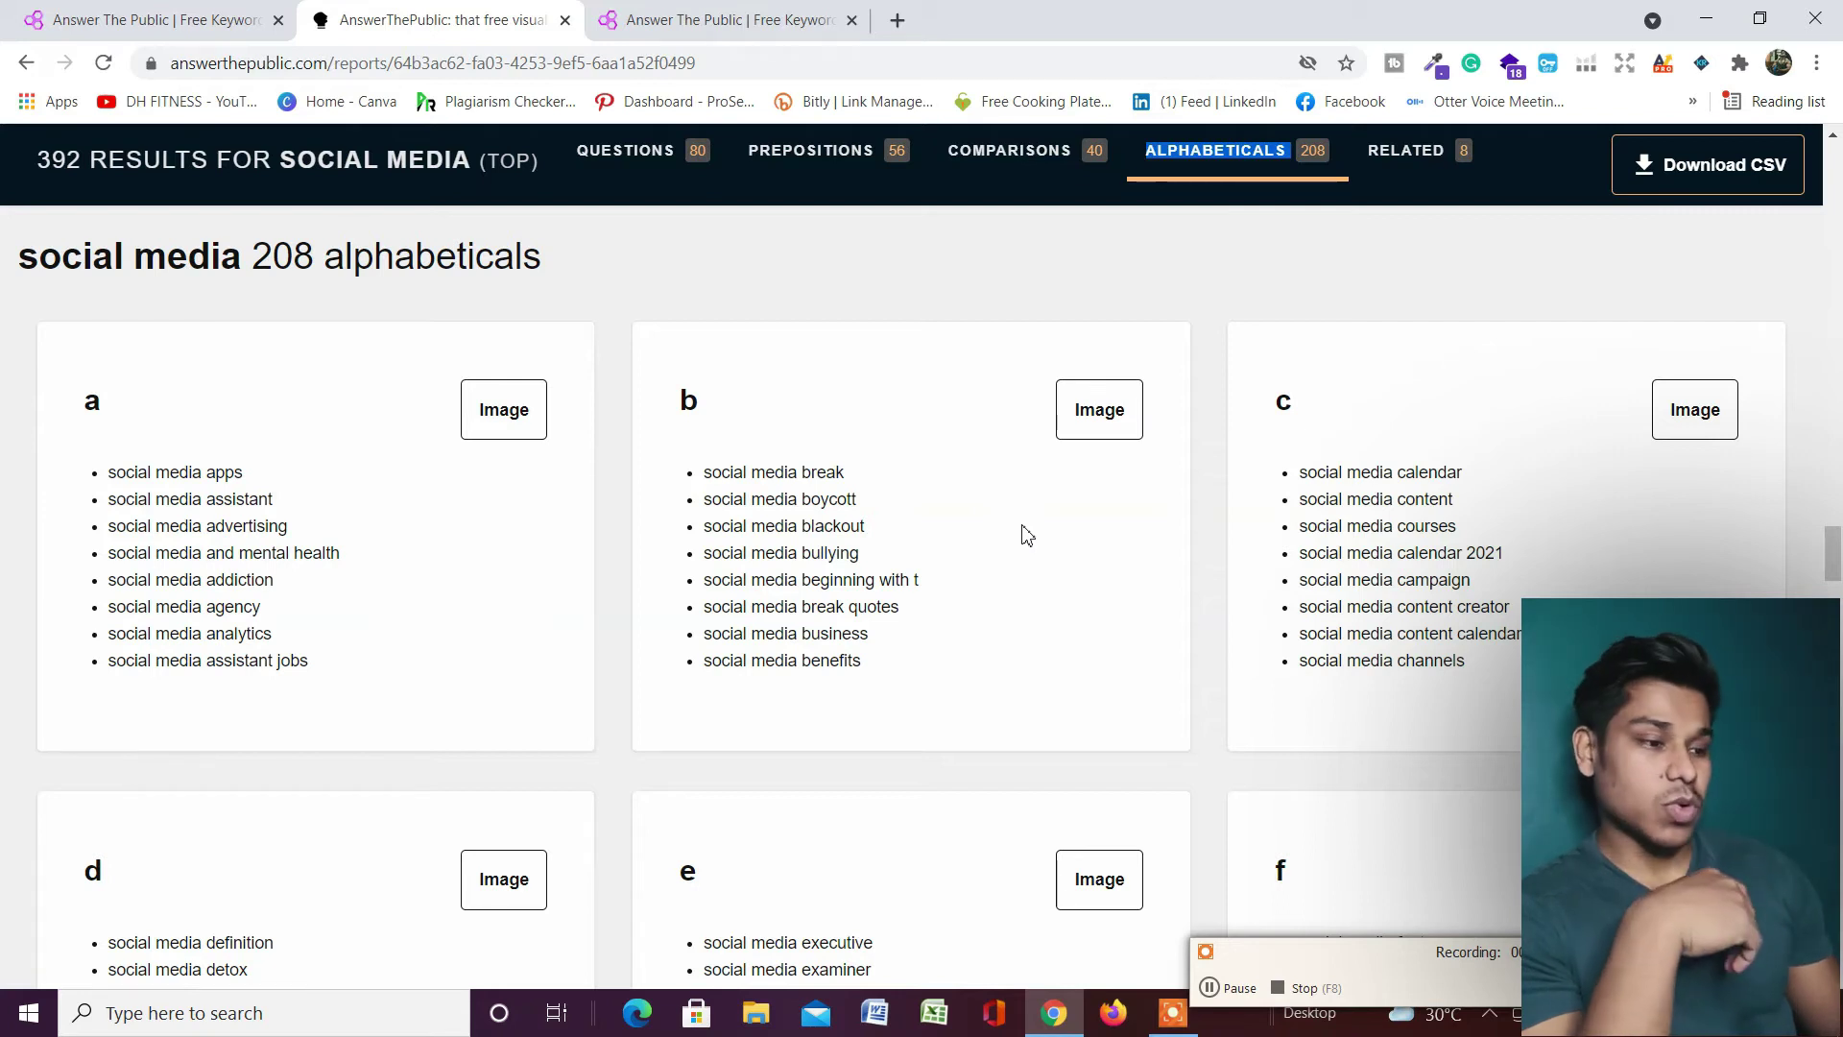
- Browse the alphabetical cards down to the 8-related wheel, including social media marketing
scroll(1026, 538, "down", 10)
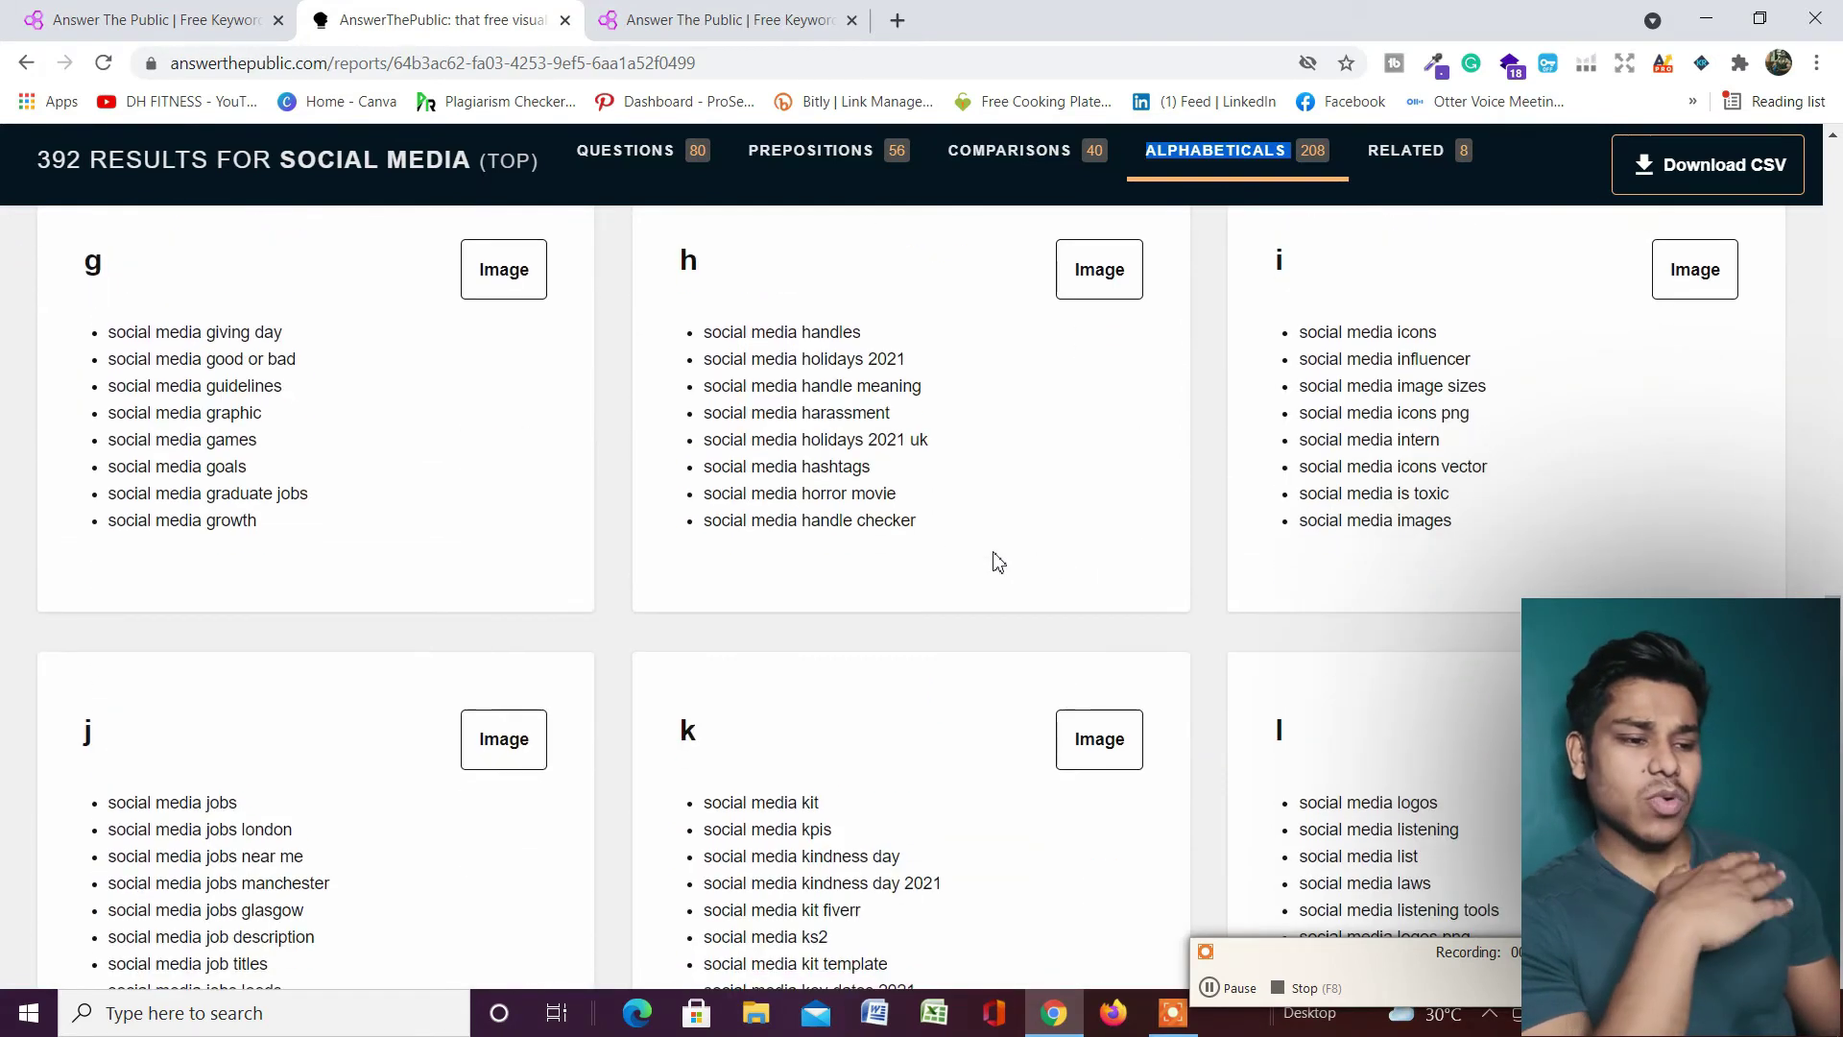
scroll(1017, 552, "down", 3)
scroll(1152, 557, "down", 5)
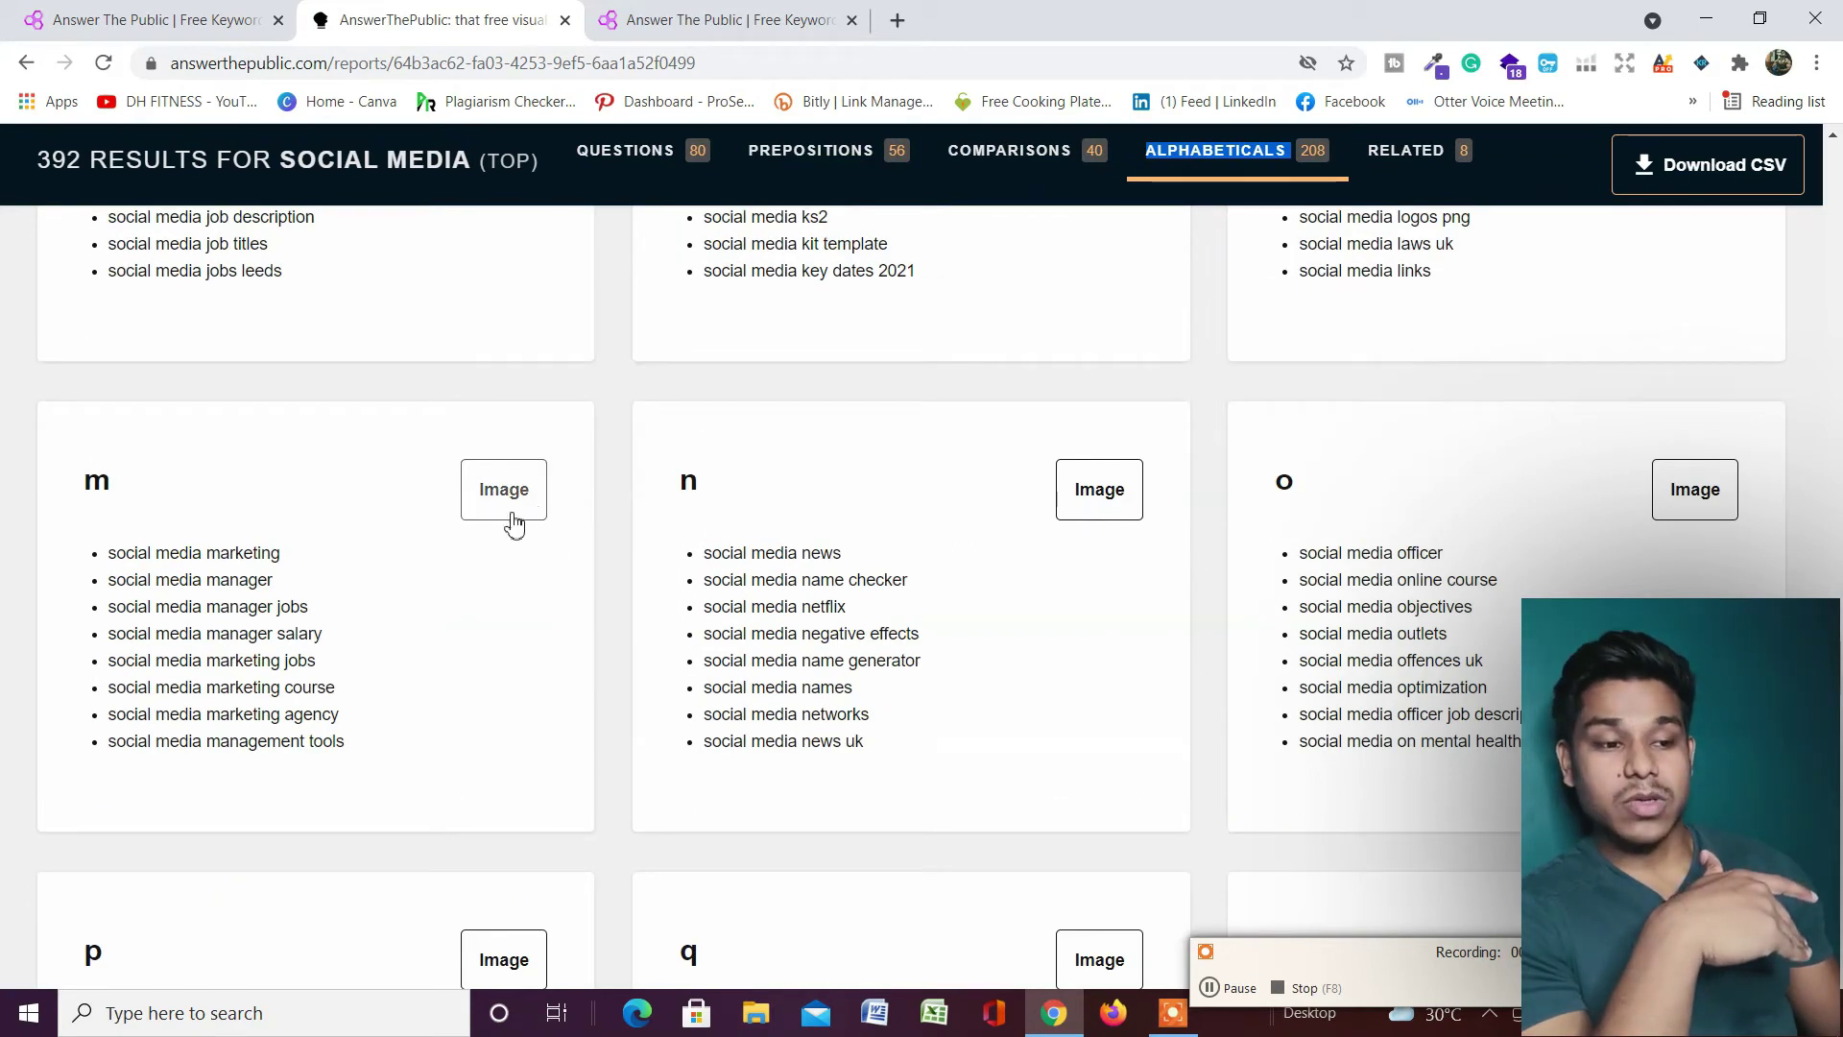
scroll(986, 536, "down", 5)
scroll(987, 536, "down", 15)
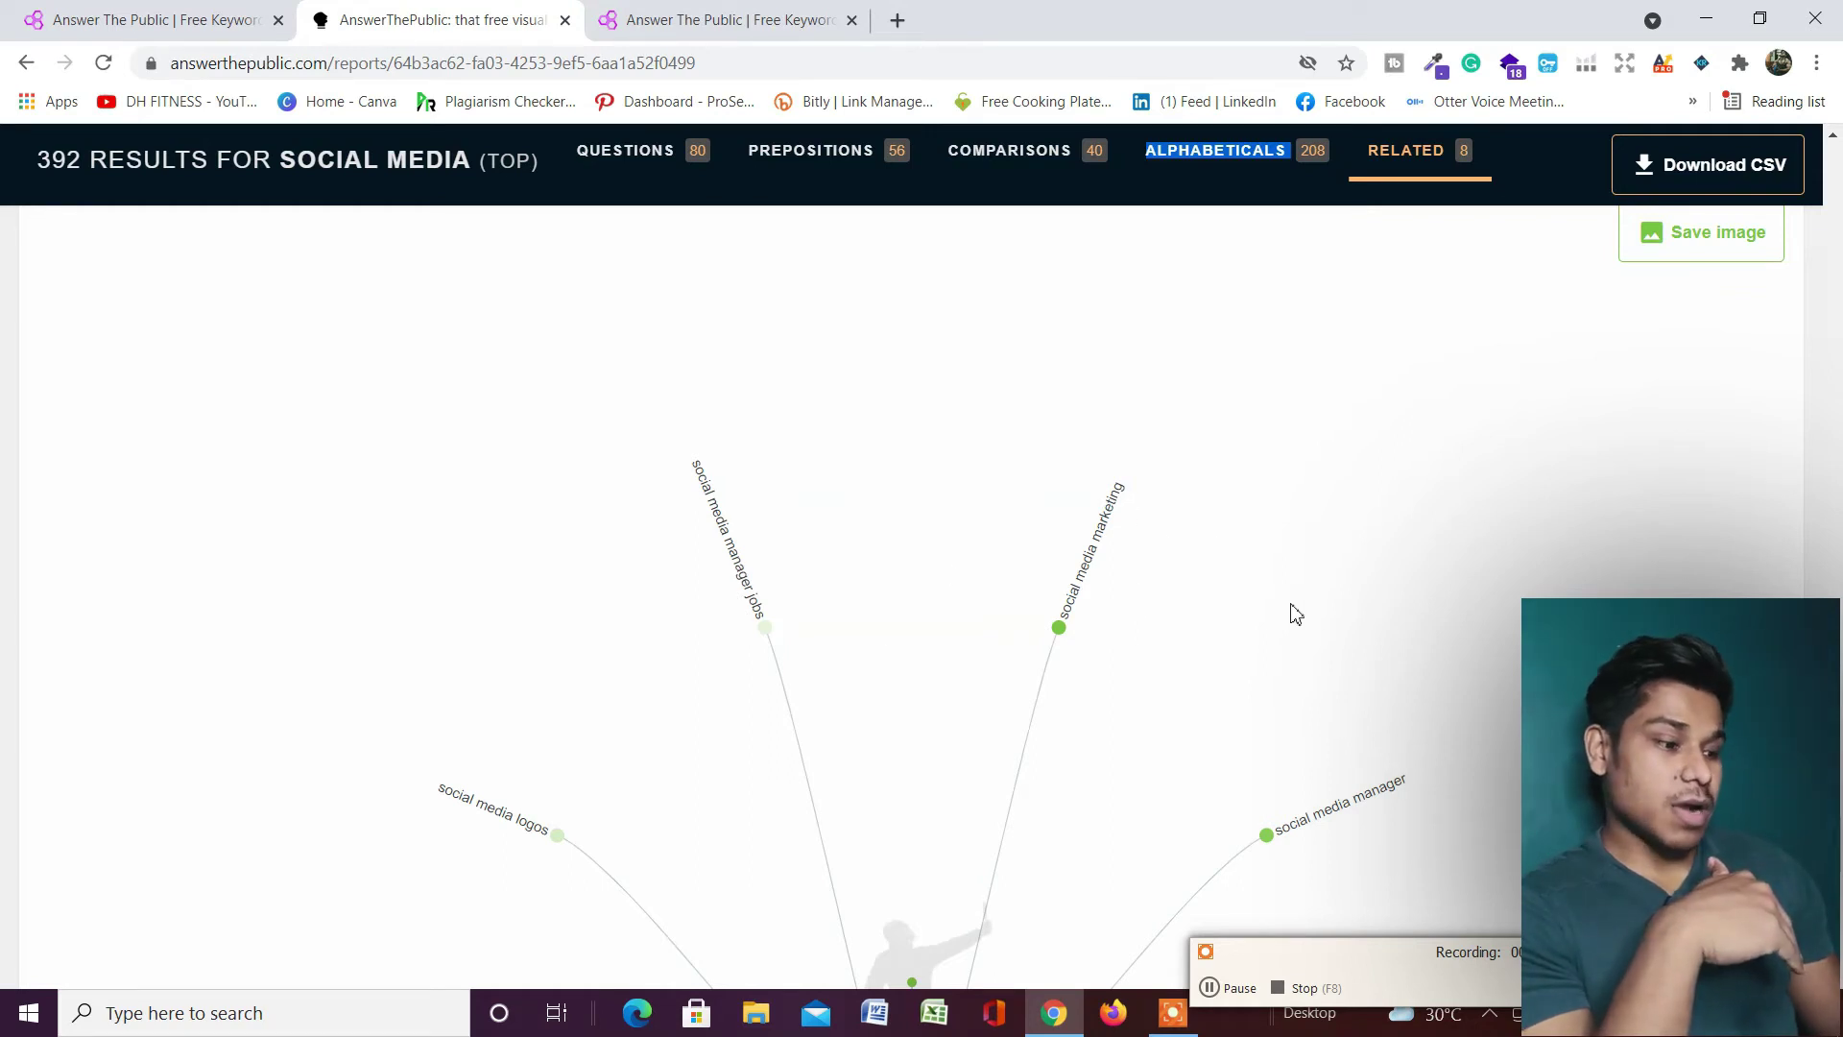
- Scroll back through alphabeticals, comparisons and prepositions to the en-gb report header and questions
scroll(1320, 638, "down", 4)
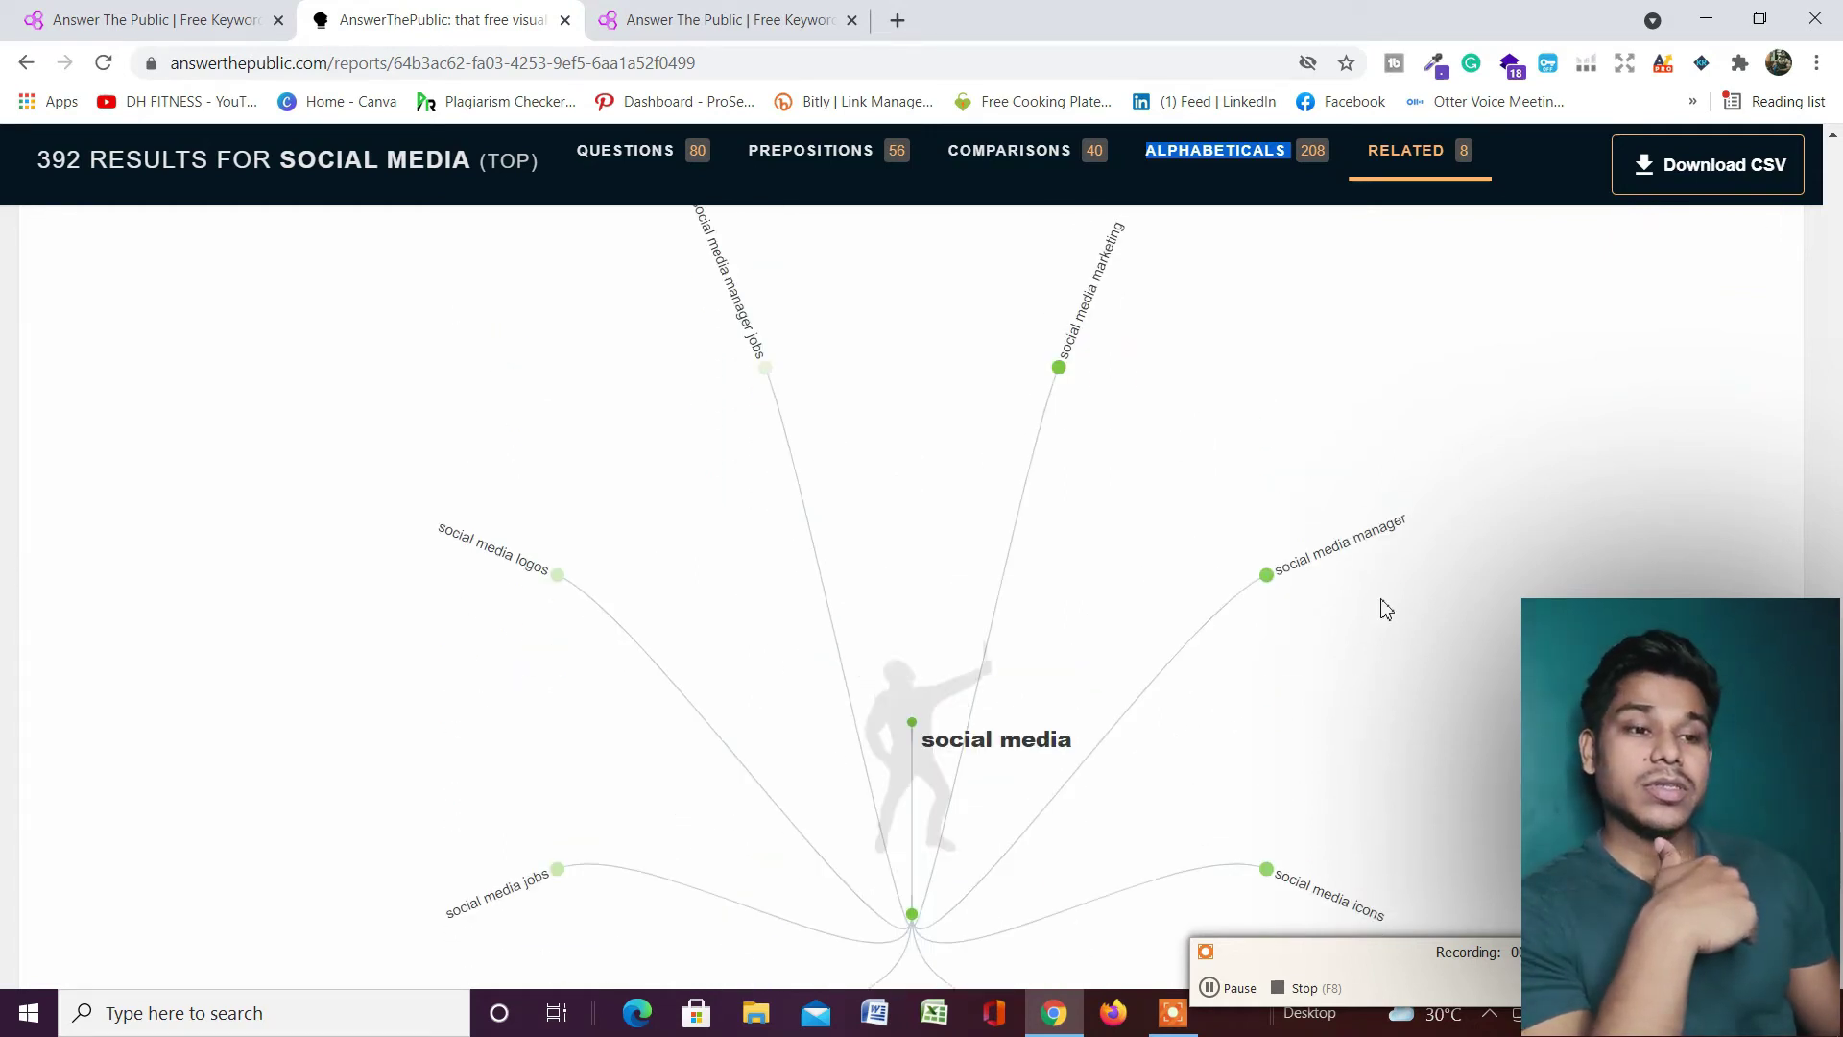
scroll(1383, 609, "up", 8)
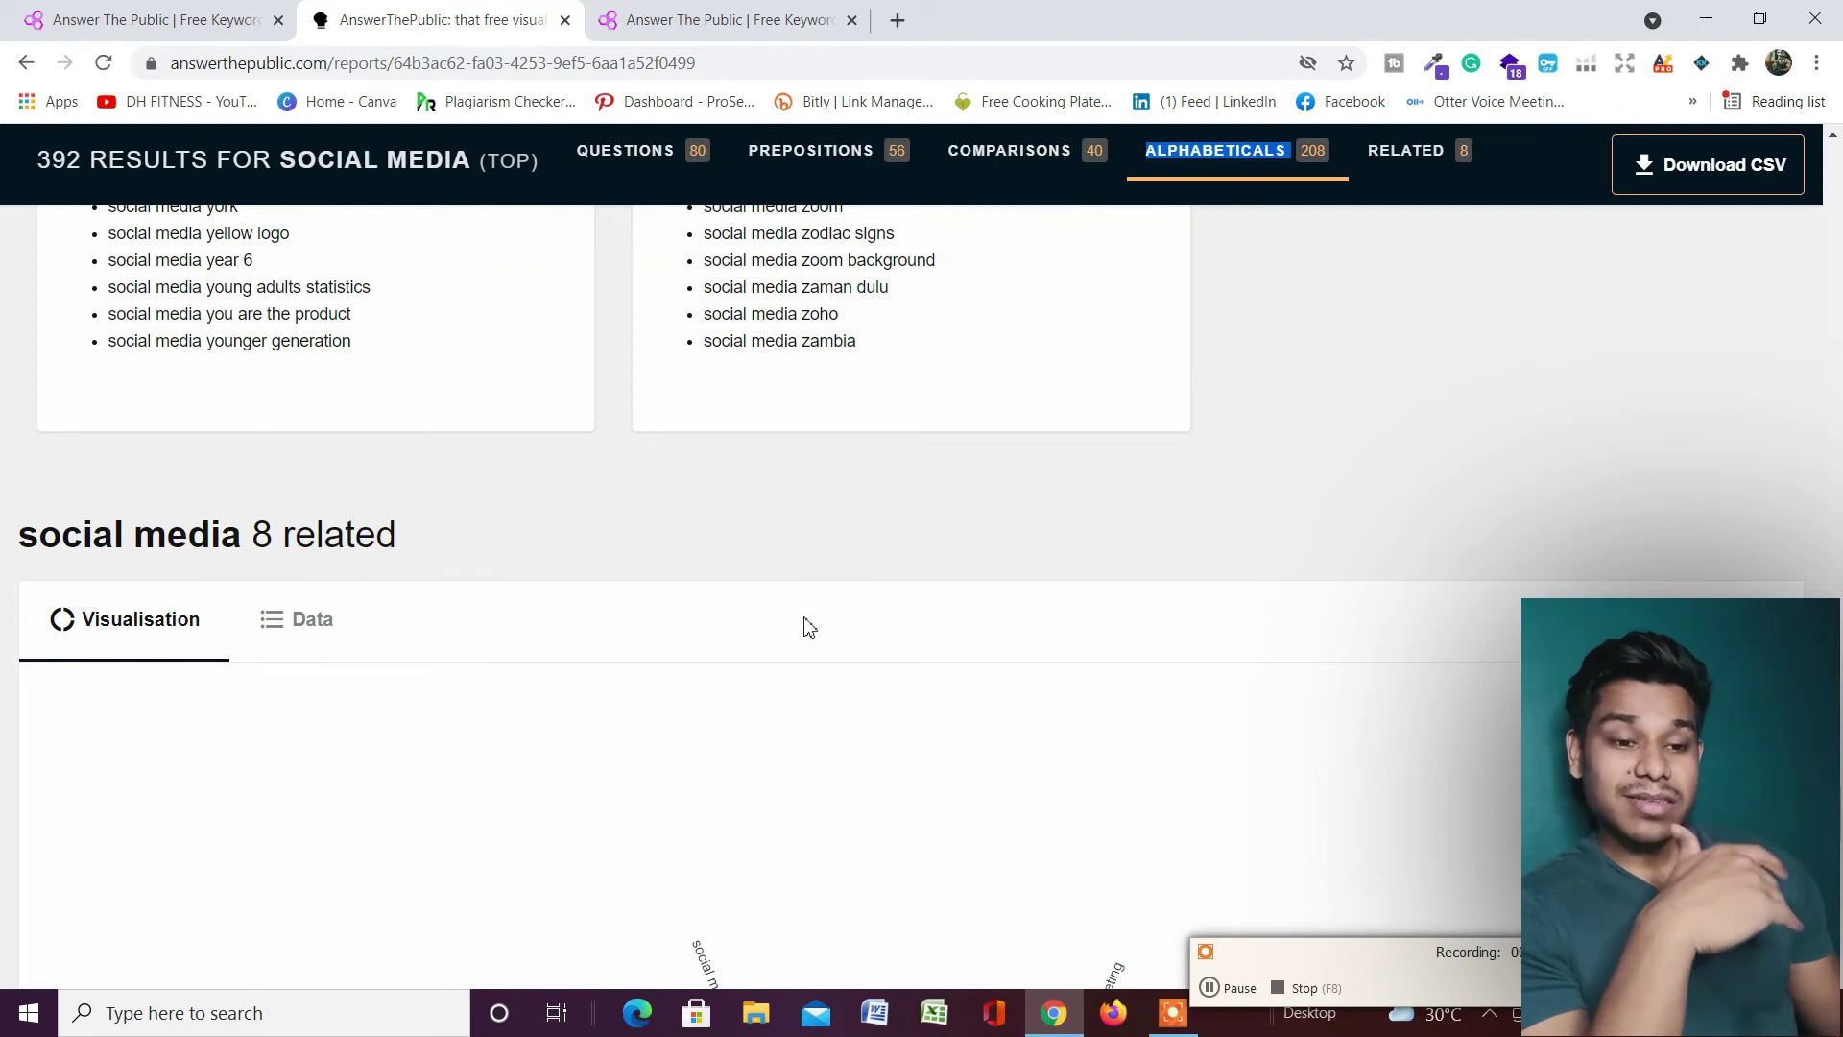
scroll(810, 628, "up", 18)
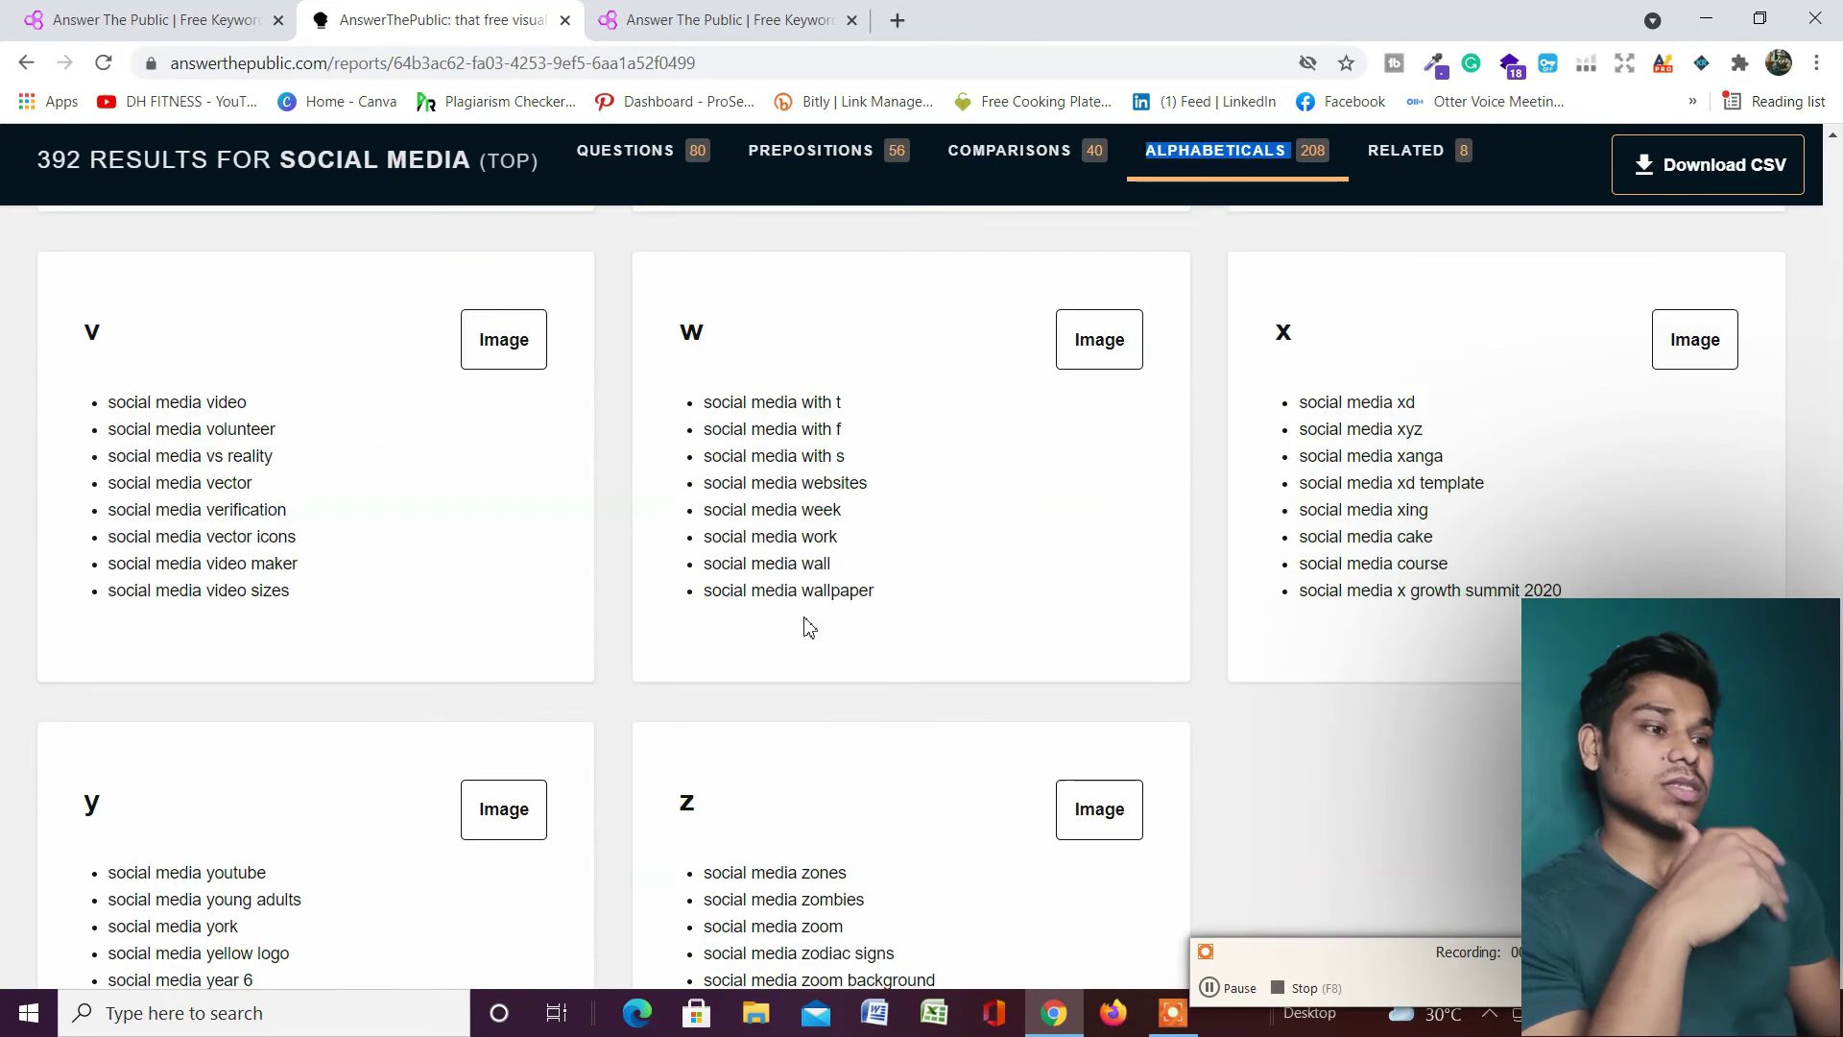
scroll(816, 619, "up", 20)
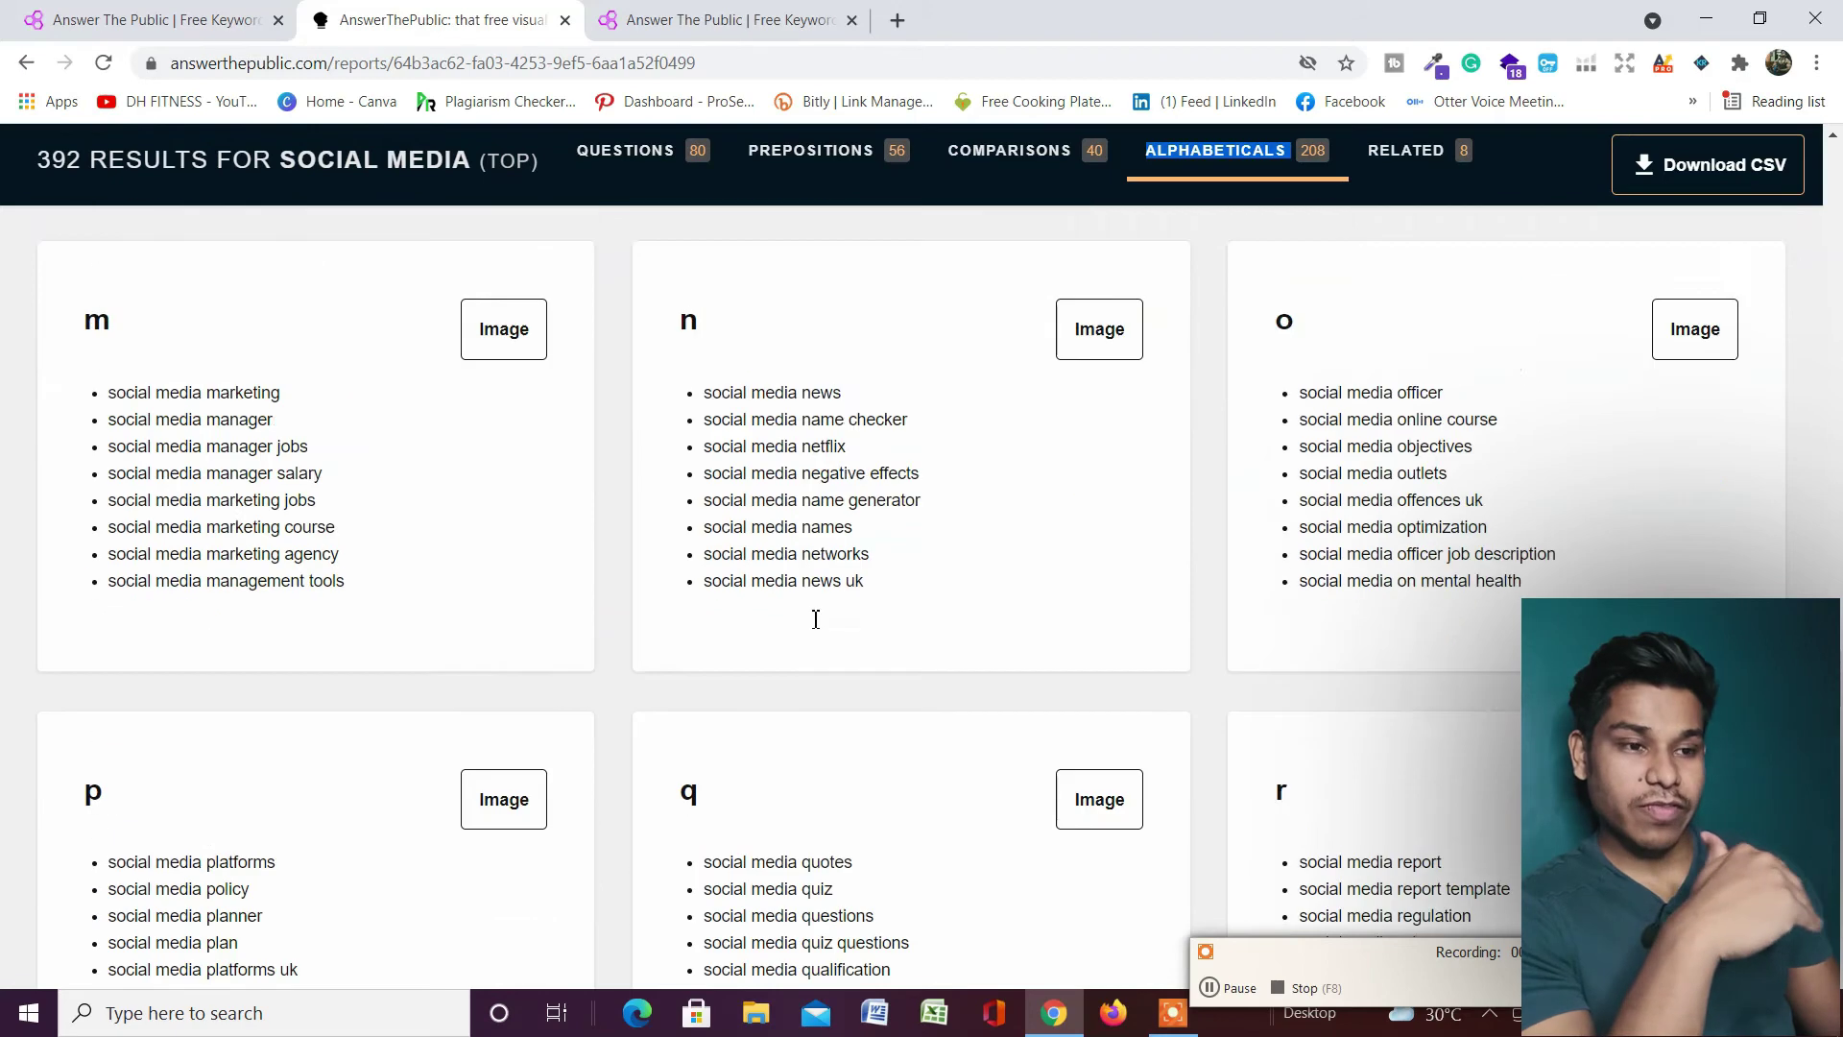
scroll(822, 626, "up", 15)
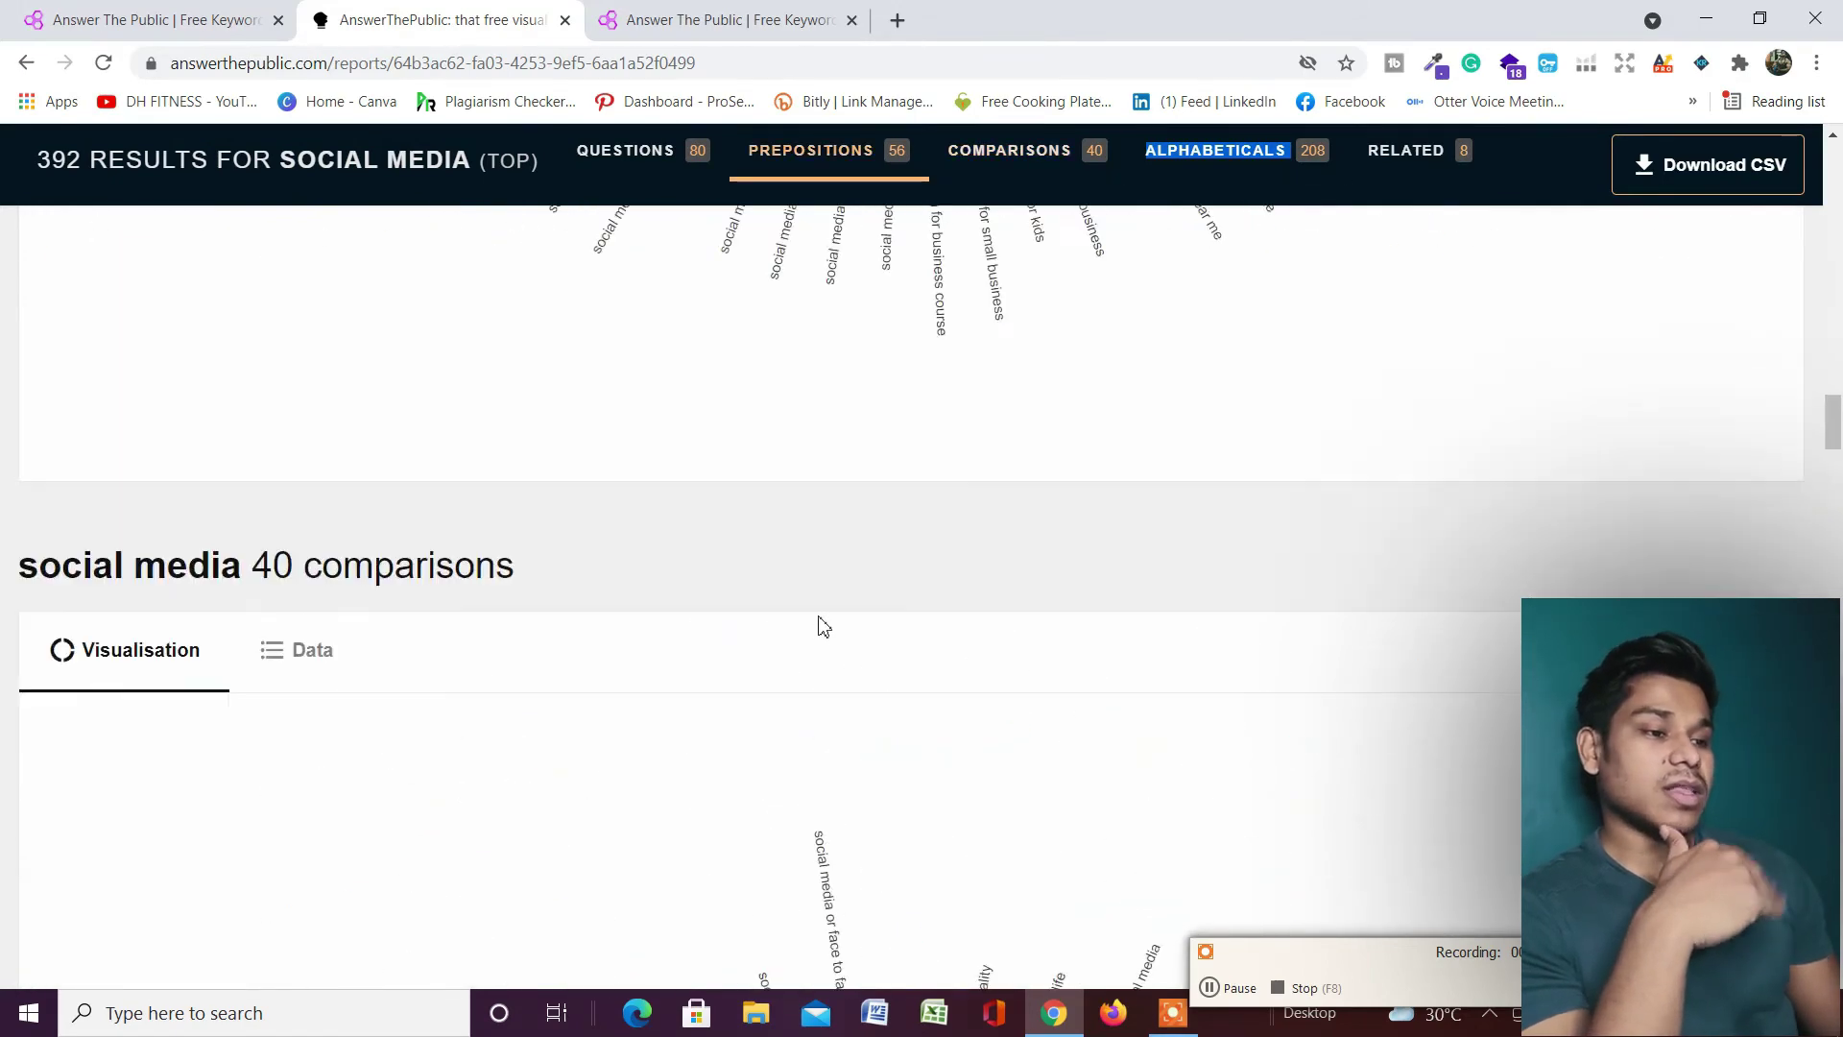
scroll(823, 626, "up", 10)
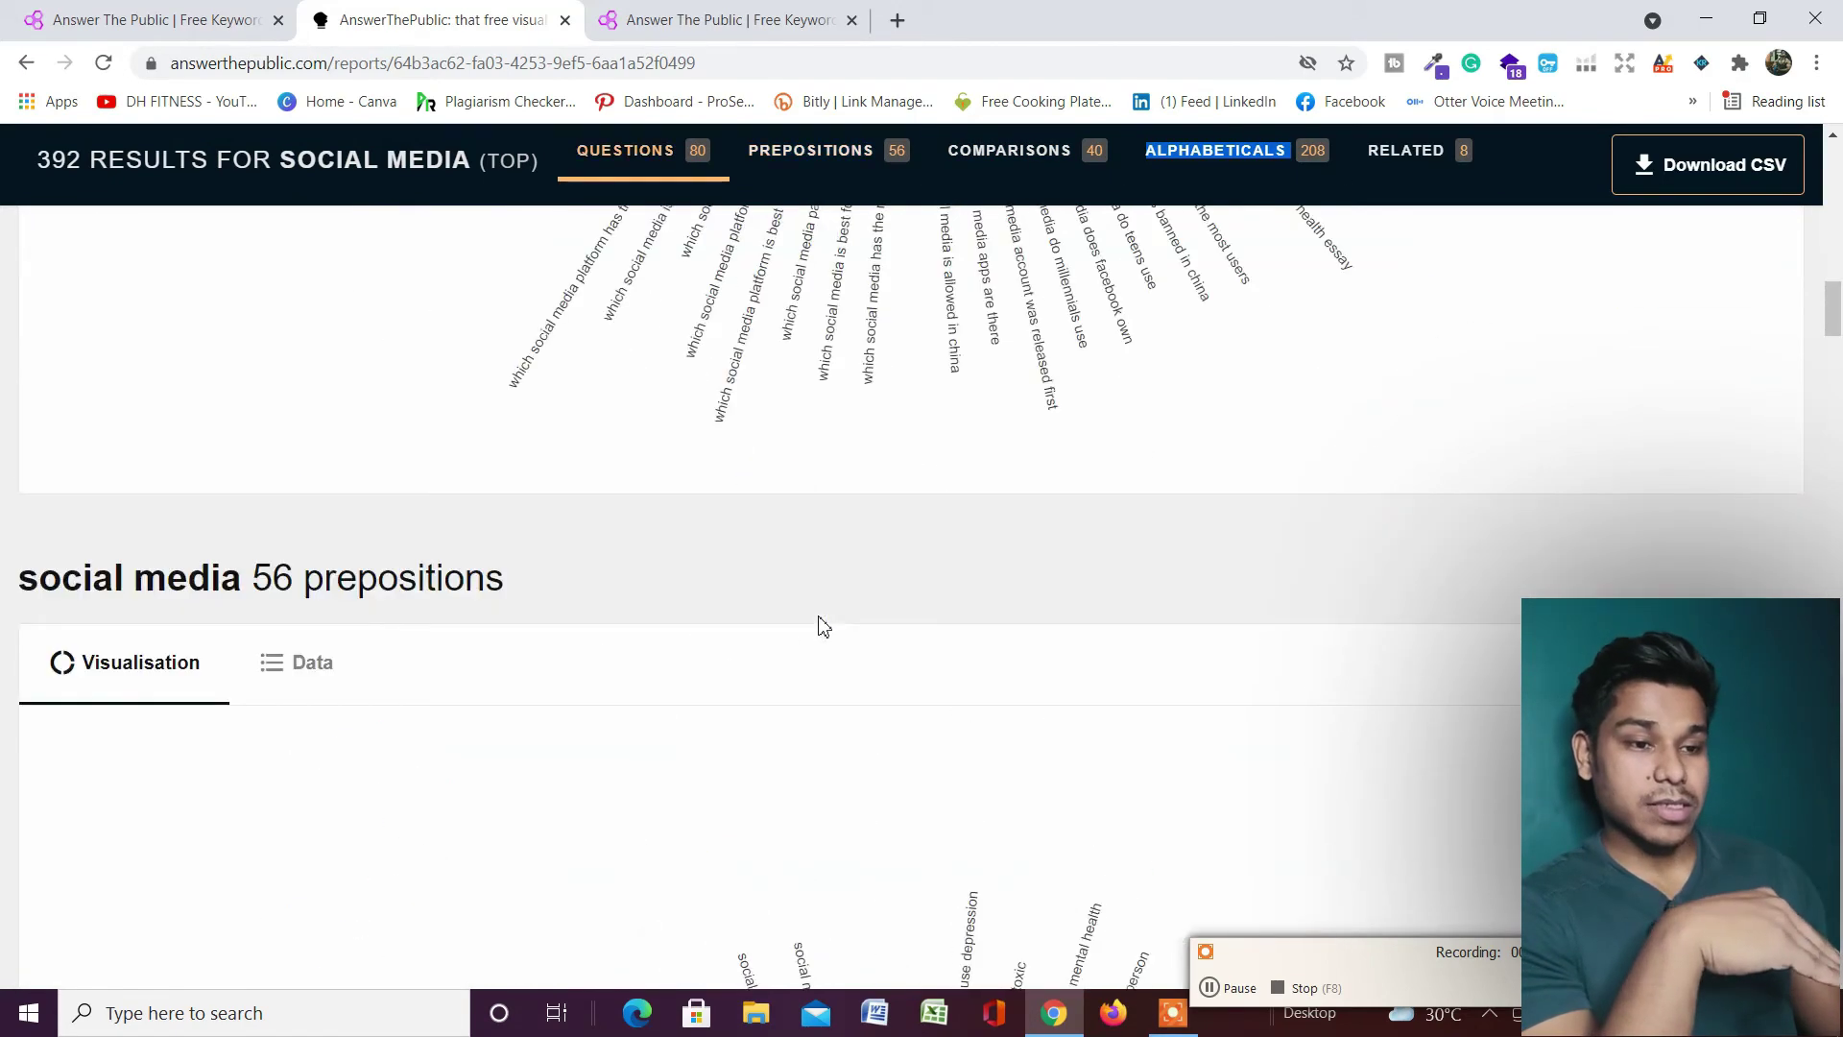
scroll(823, 626, "up", 6)
scroll(839, 609, "up", 1)
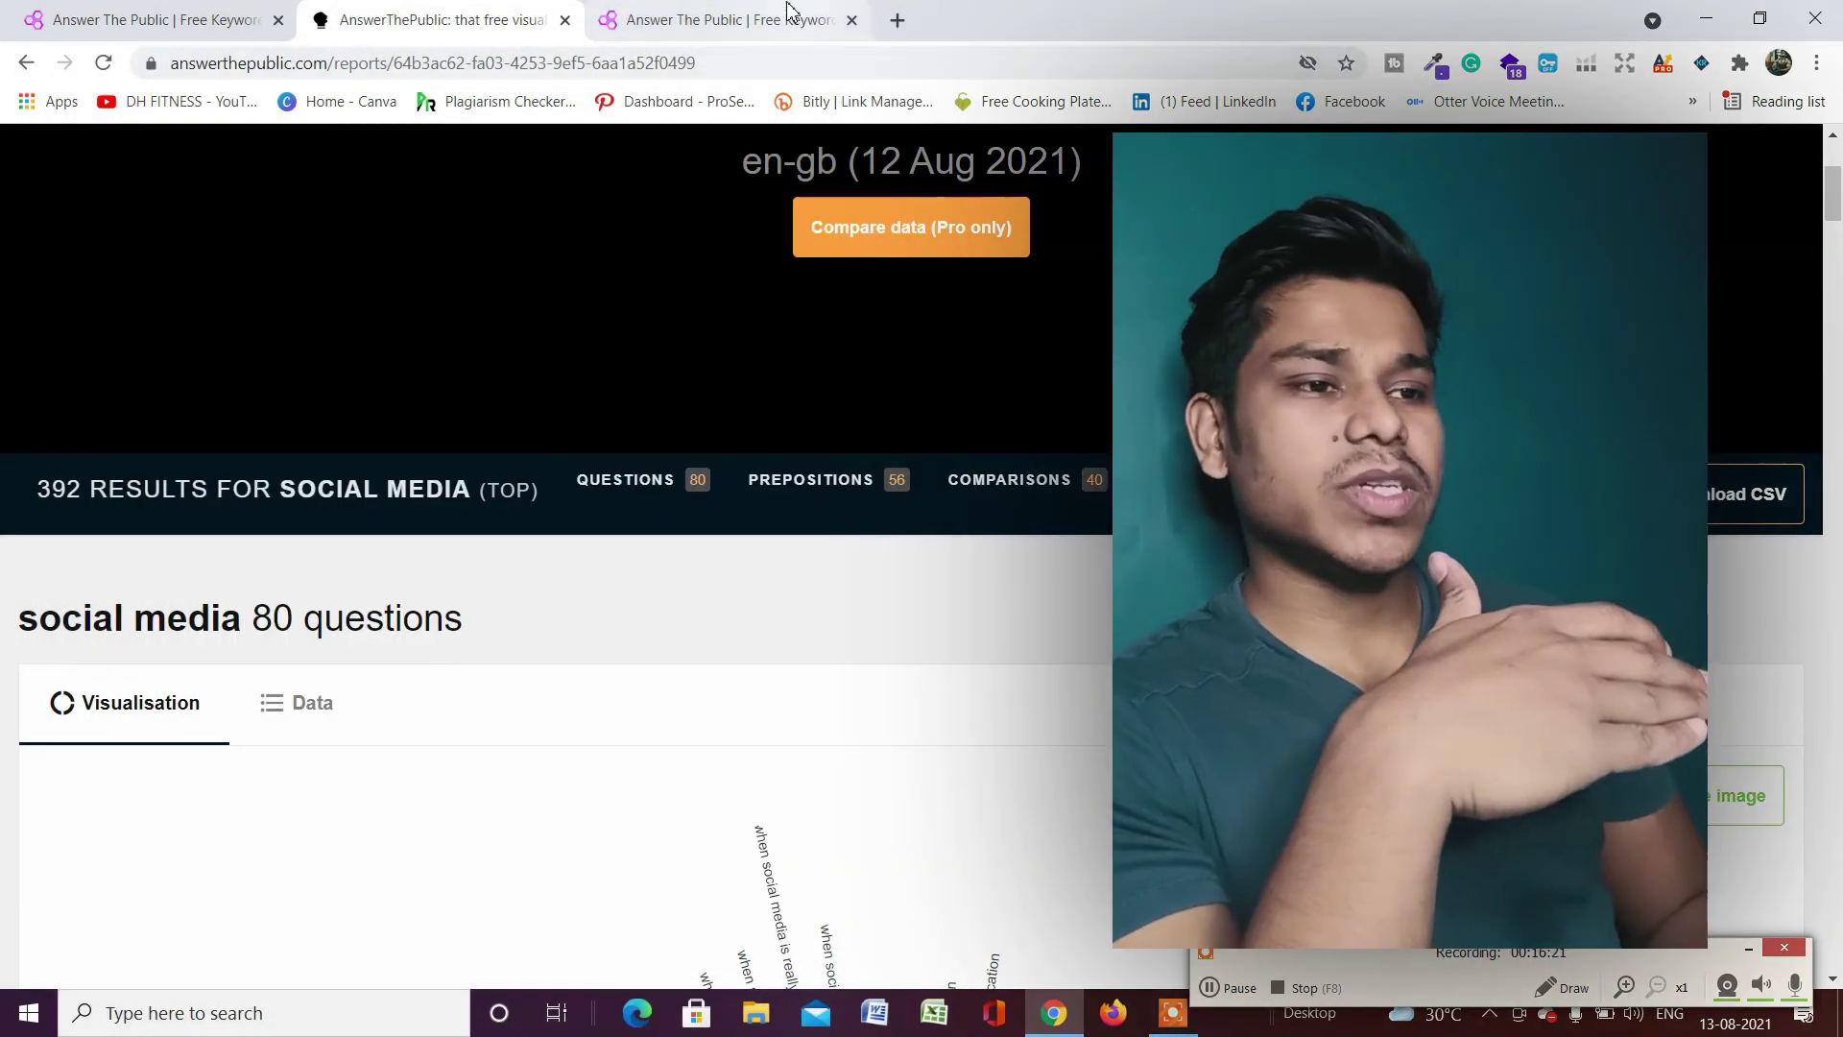
left_click(787, 12)
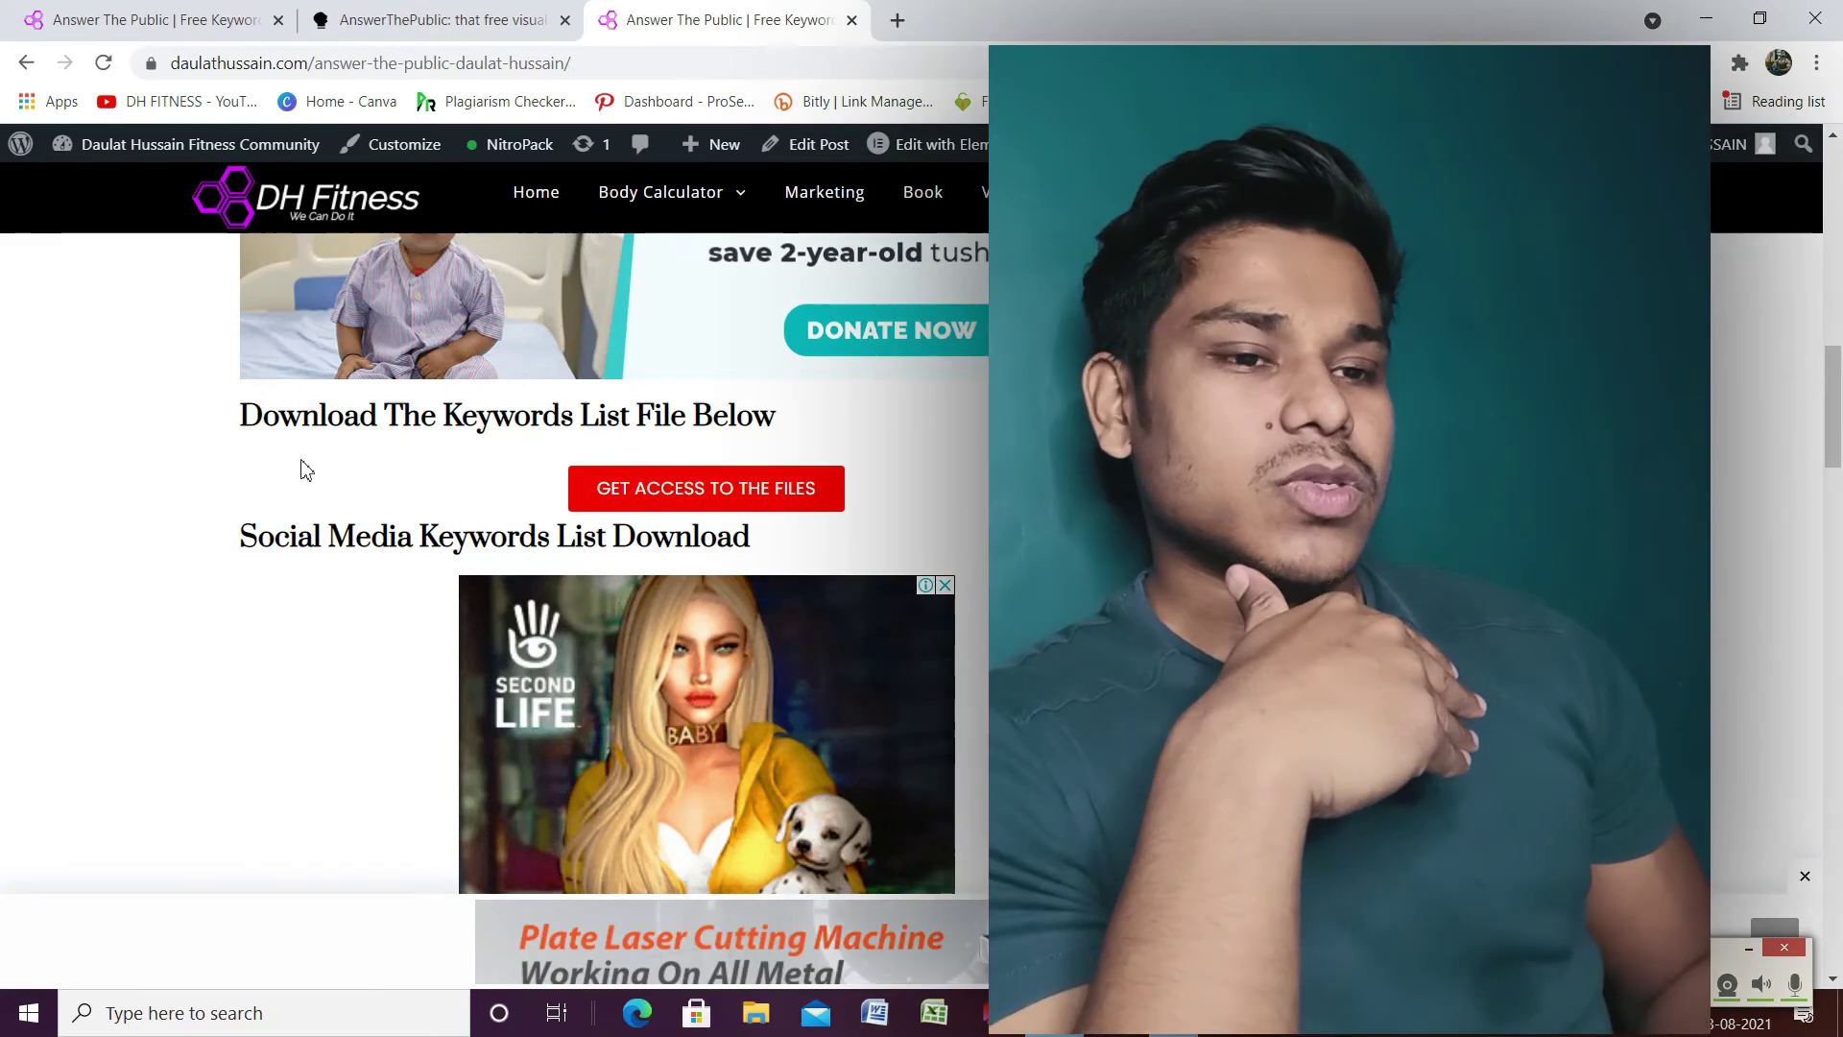
left_click(443, 21)
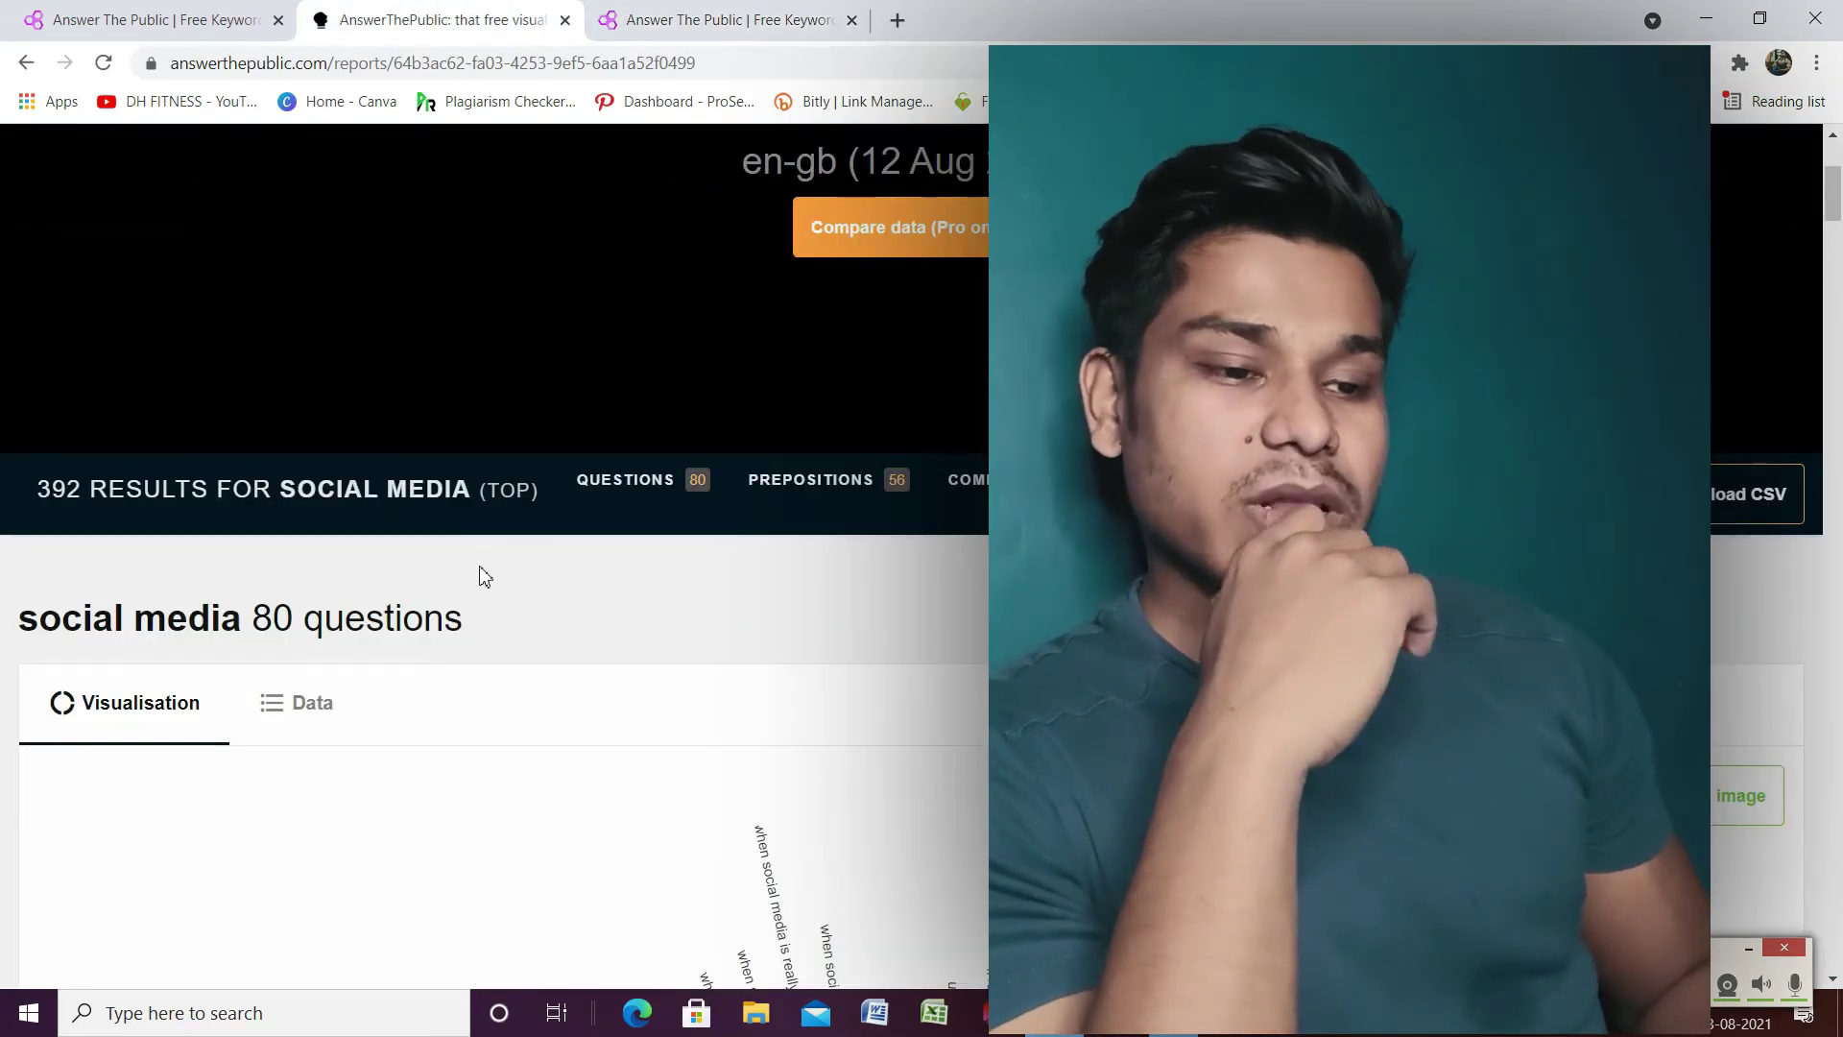